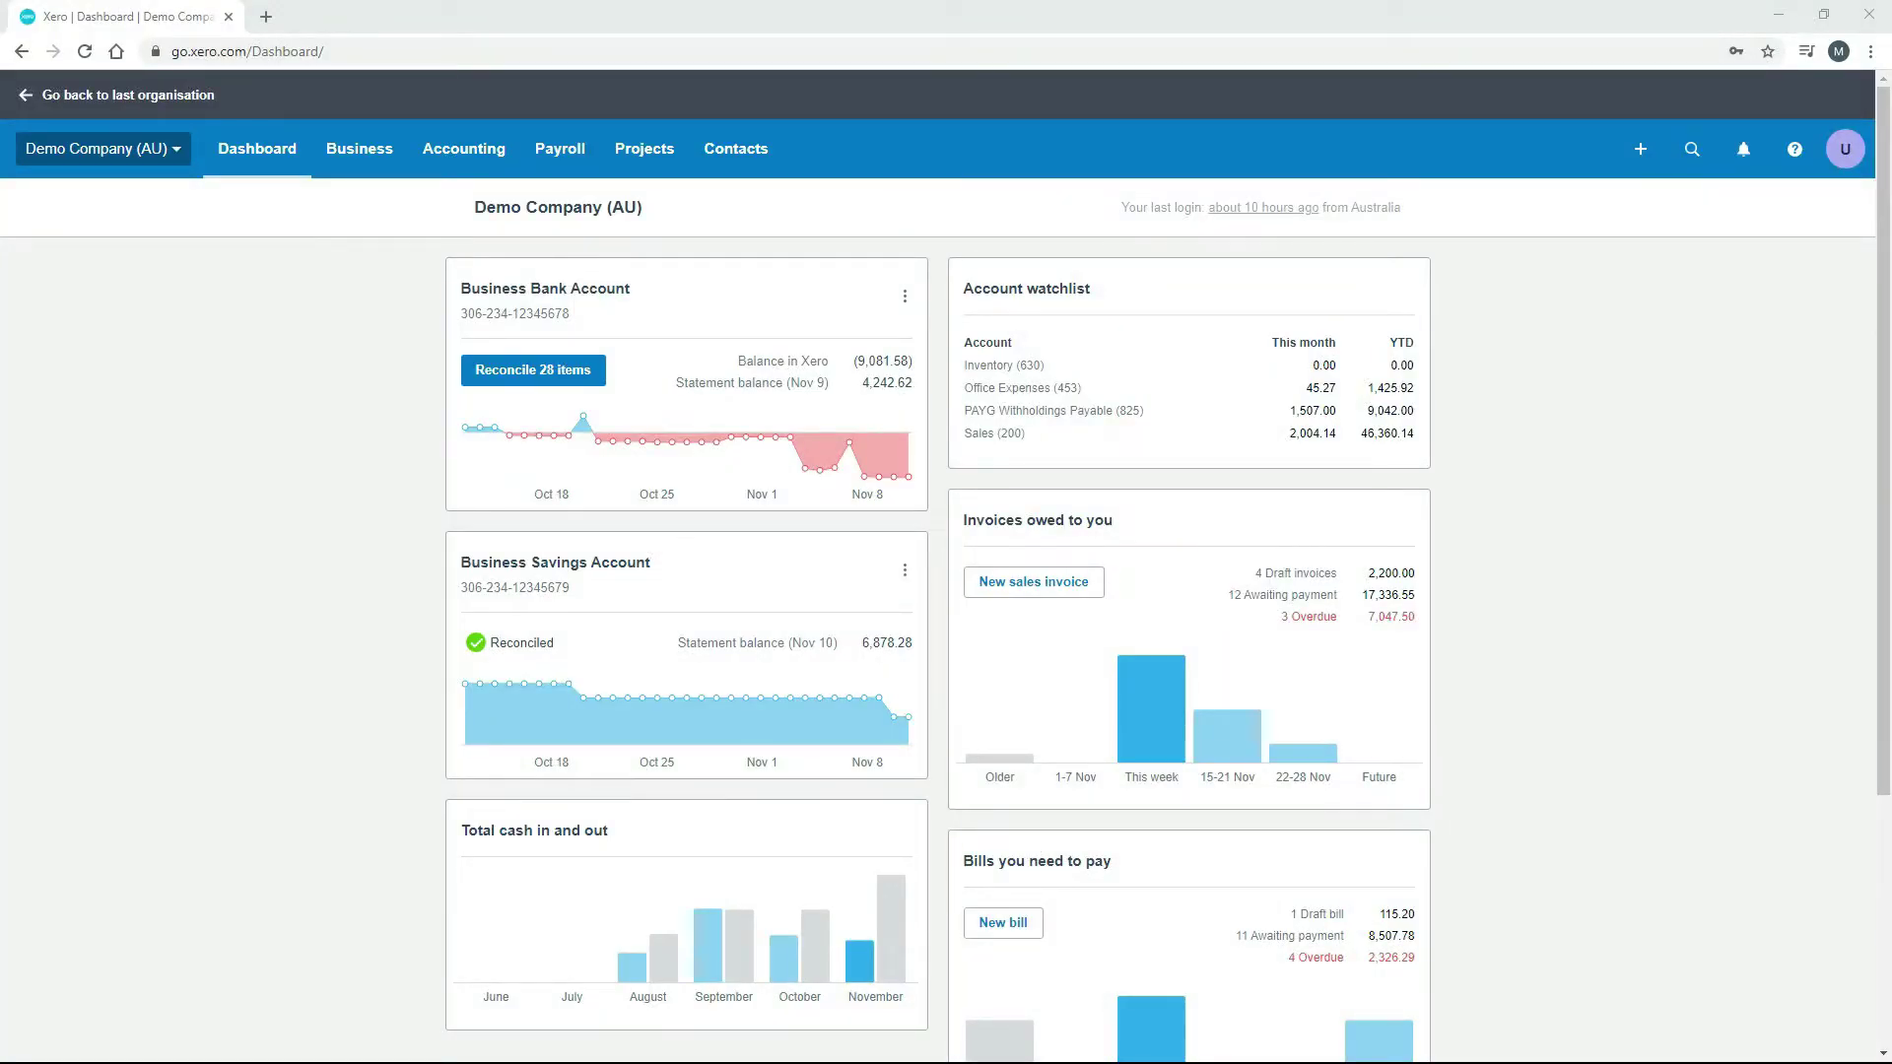
Start new quote QU-0001 from Business > Quotes, dated 11 Nov 2020 and expiring 11 Dec 2020
left_click(372, 163)
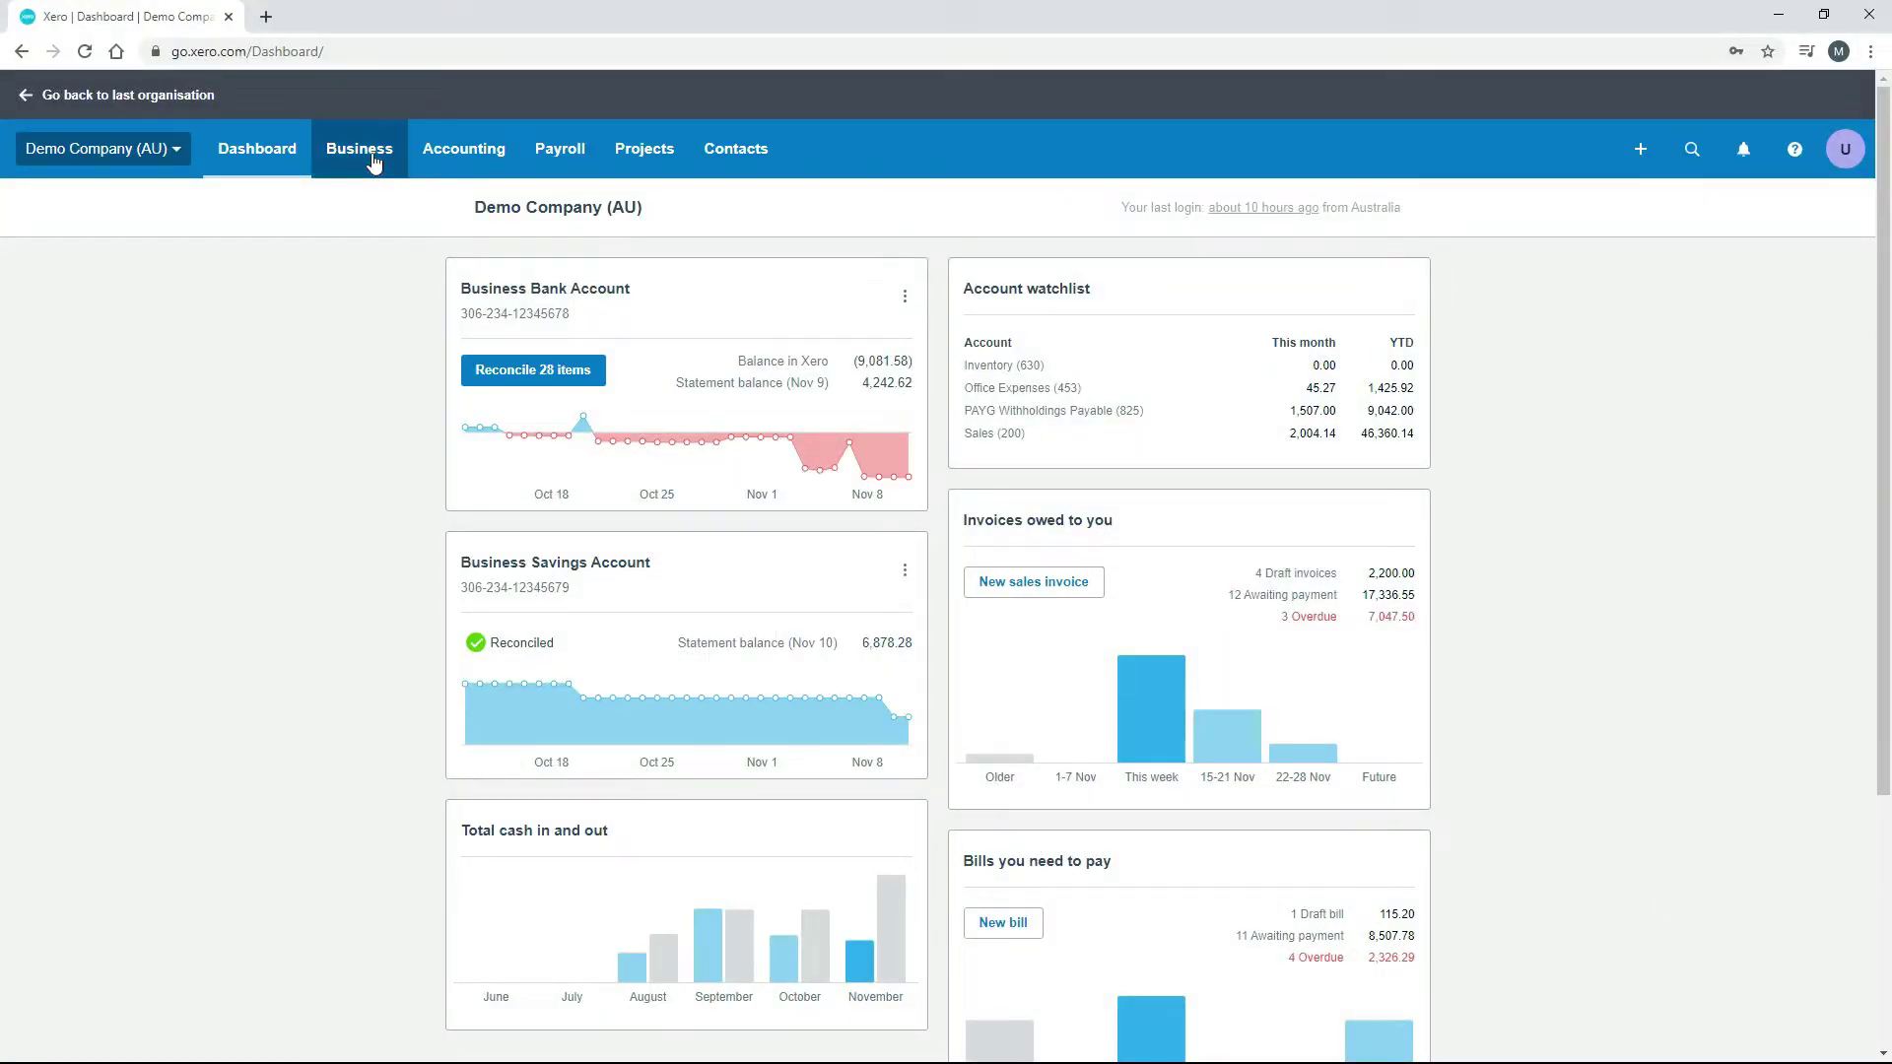
left_click(375, 352)
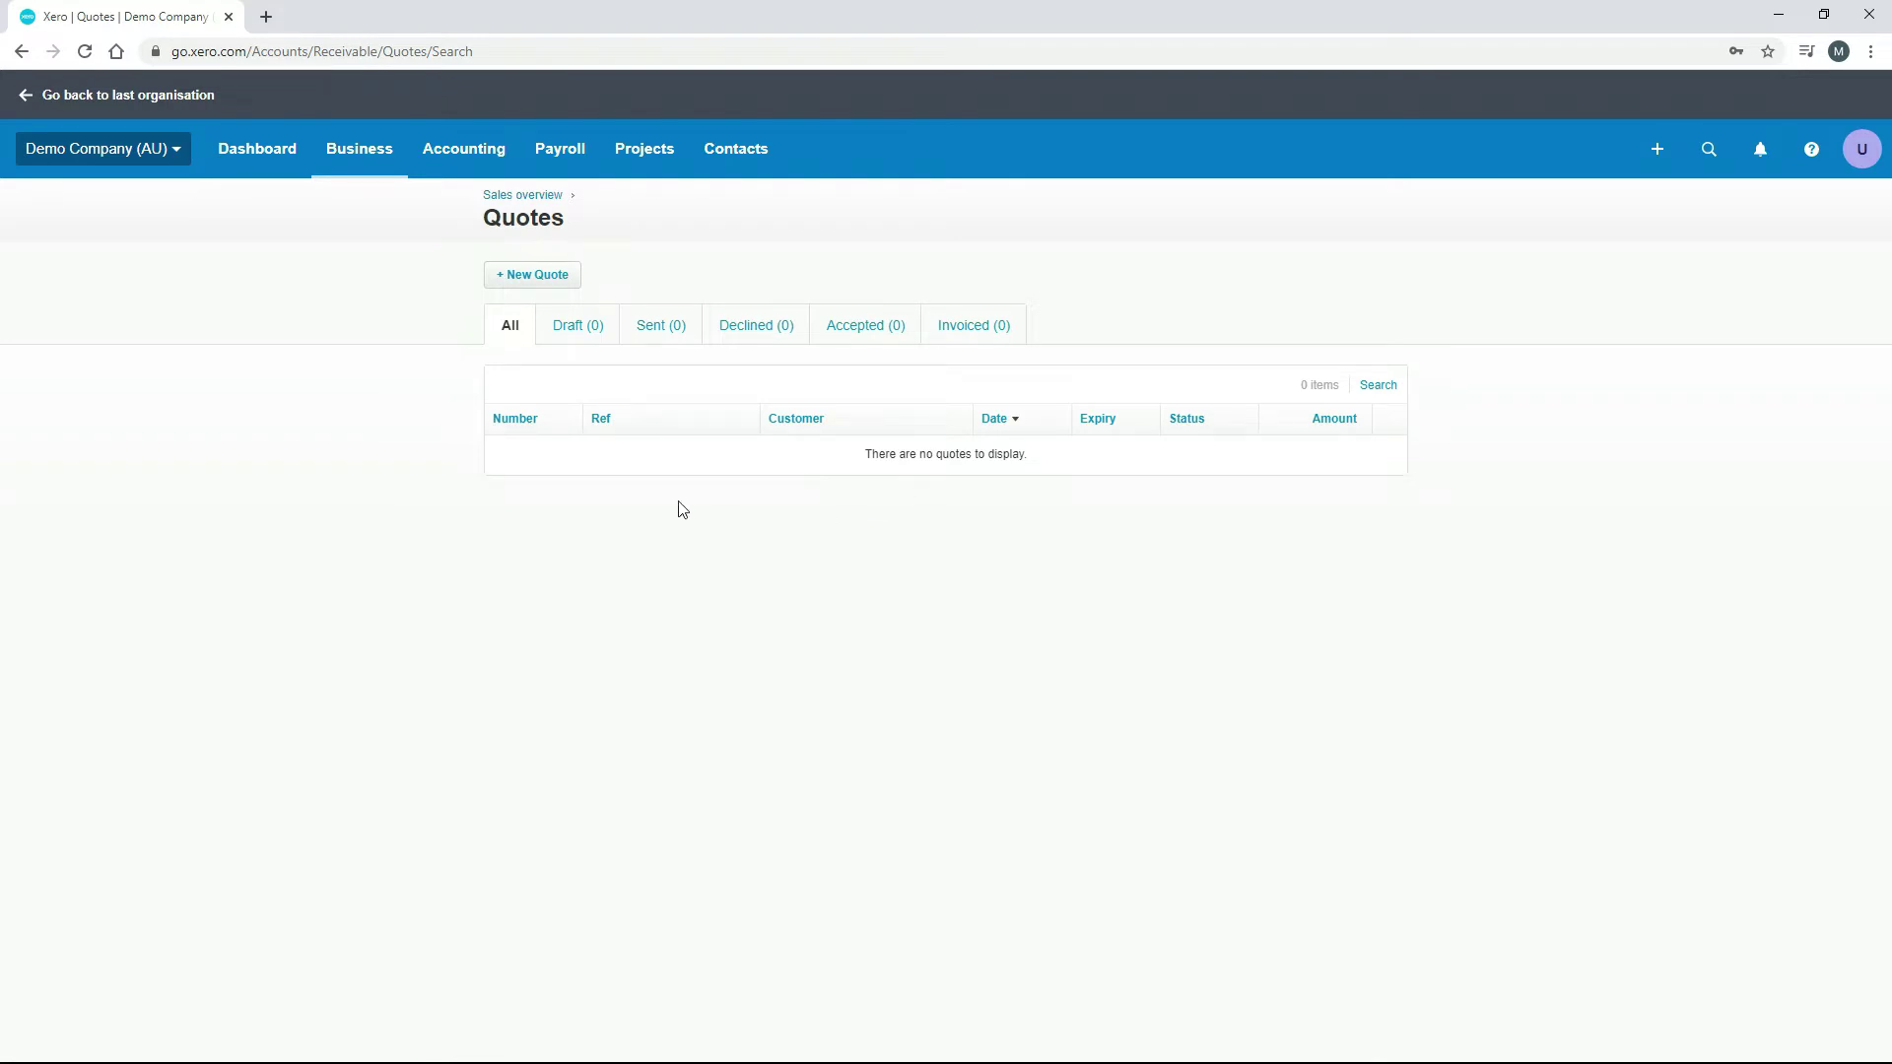
left_click(540, 285)
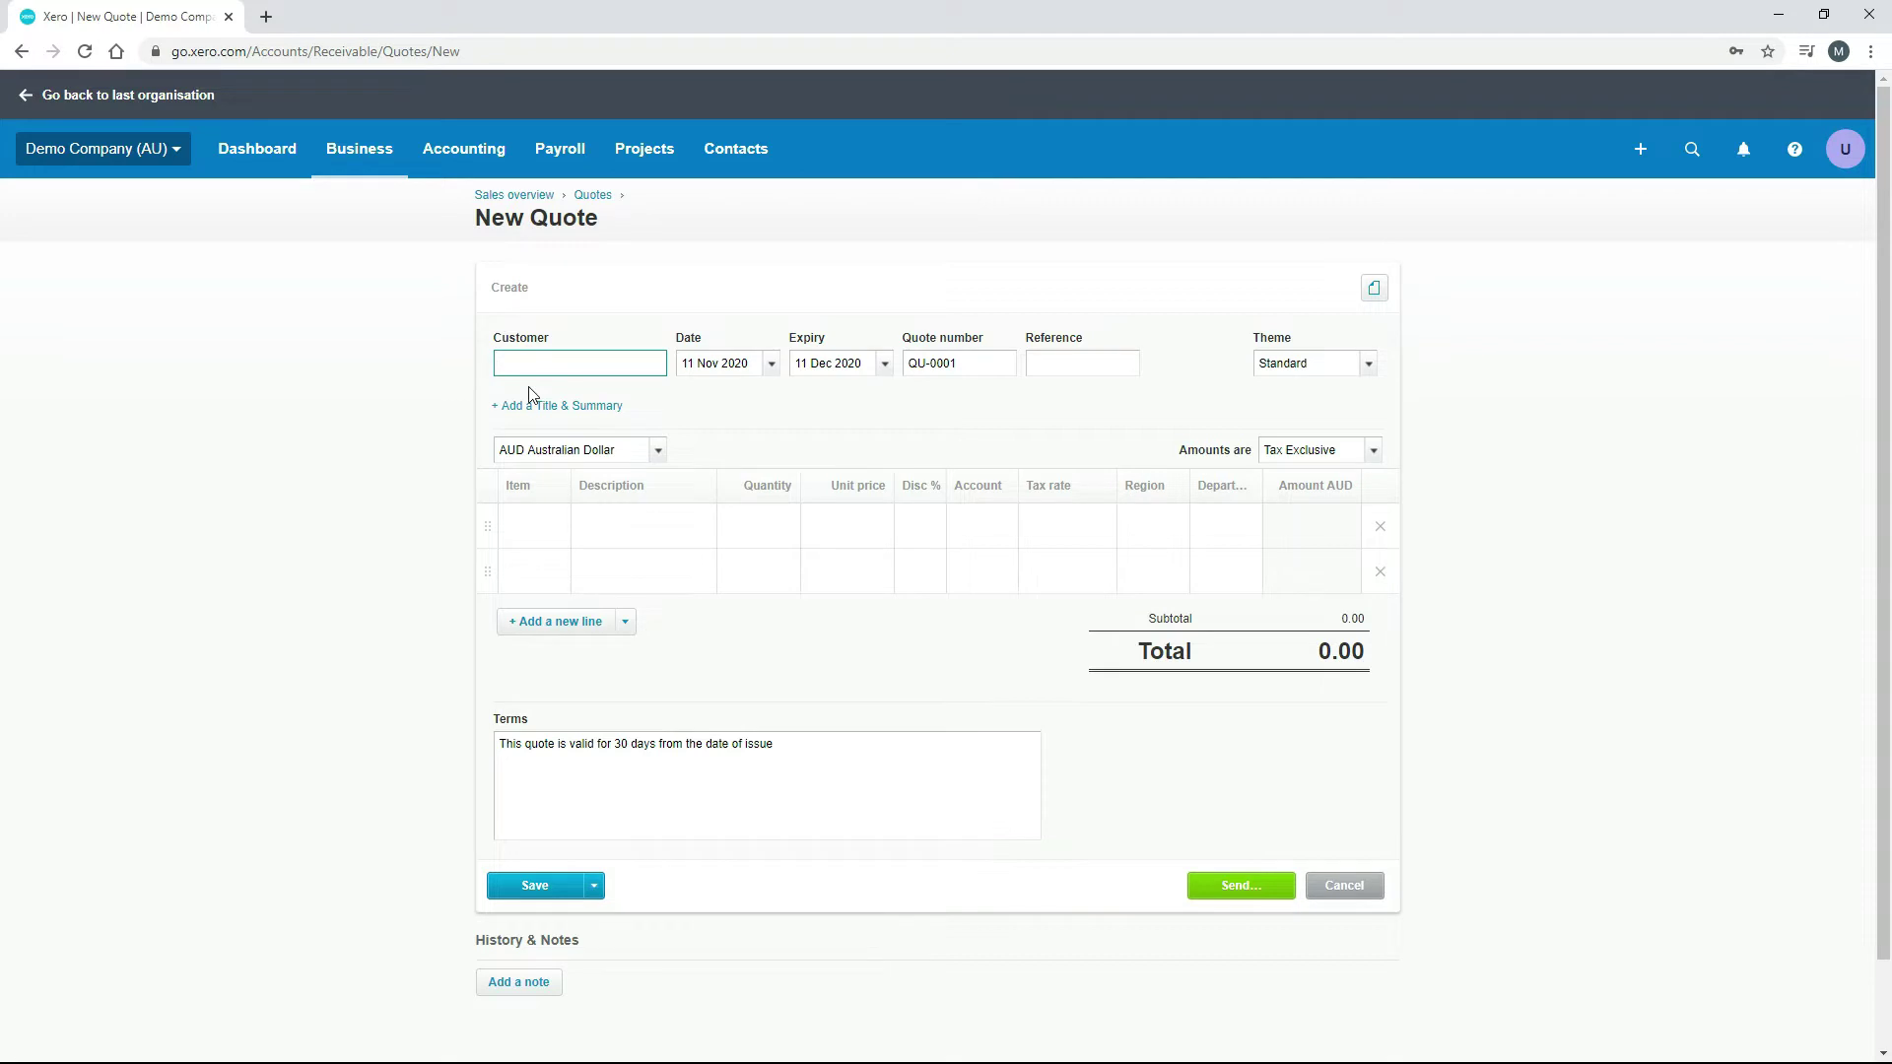
Set the quote's customer to Bayside Wholesale using the Customer autocomplete
type("ay")
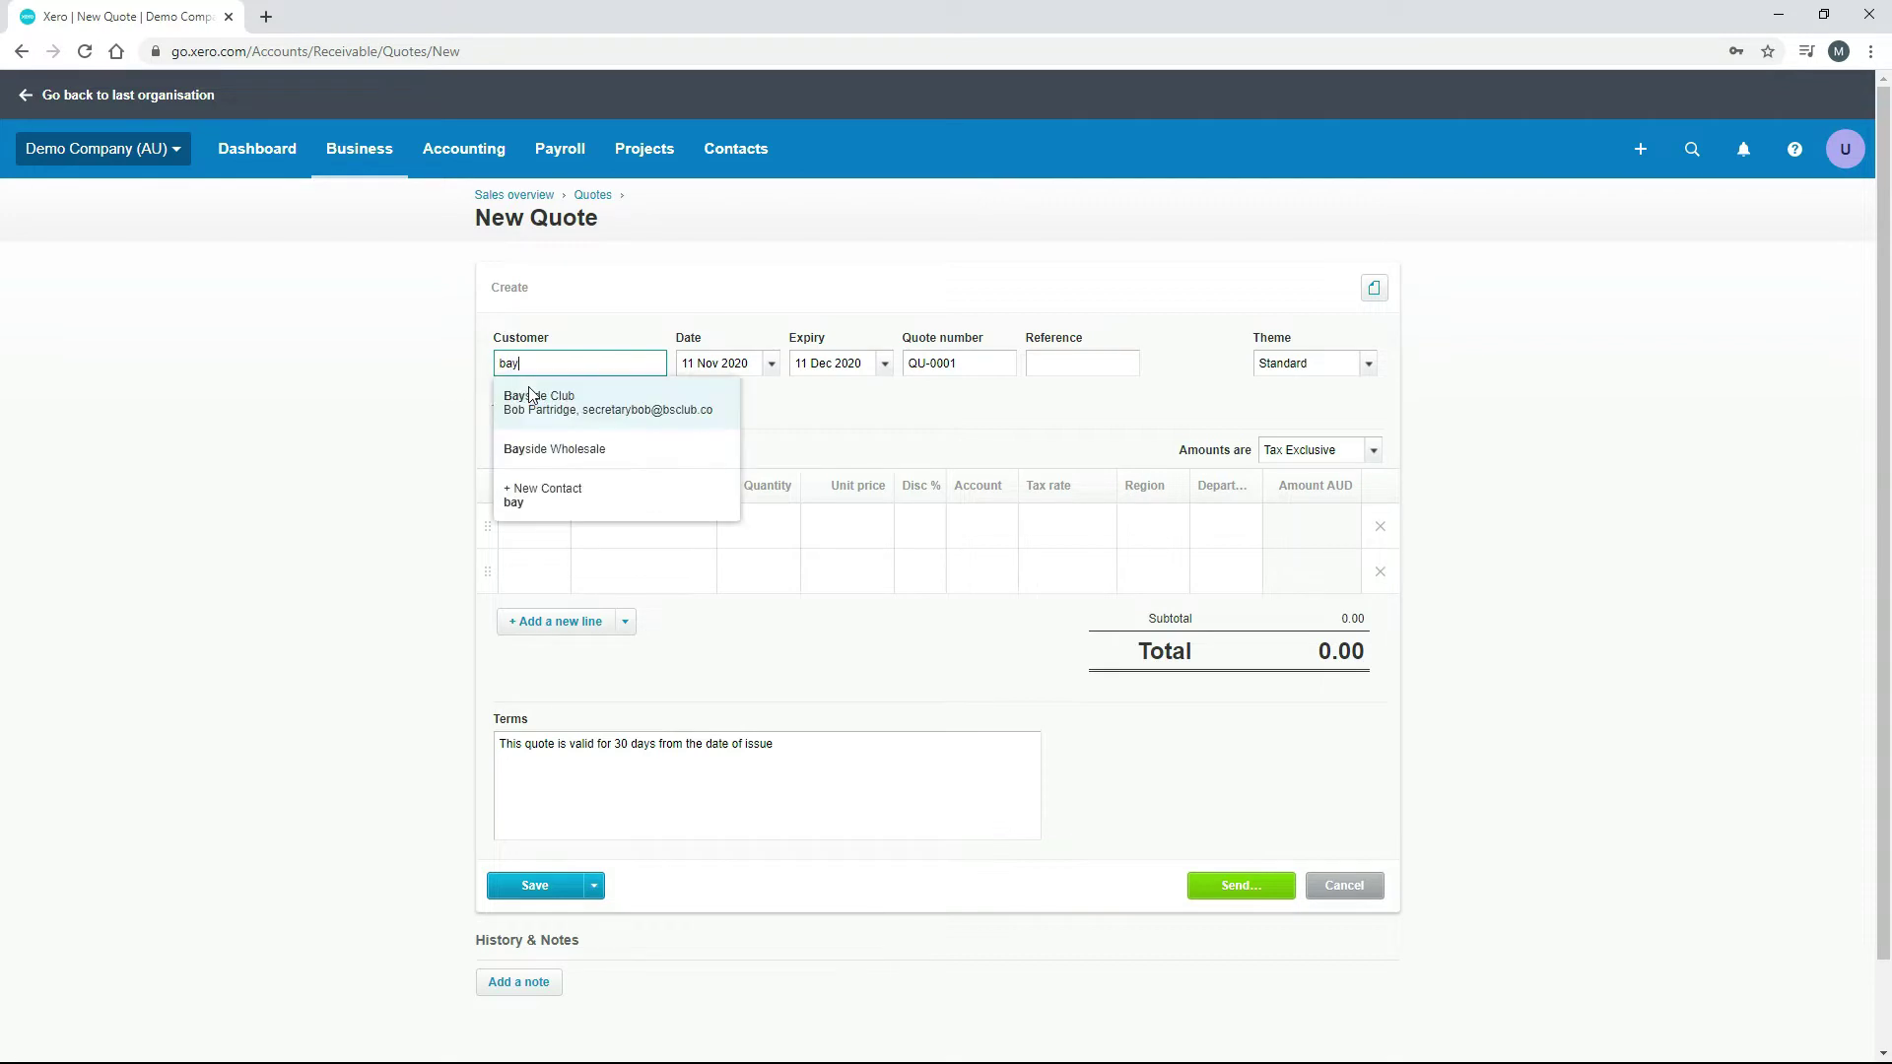
left_click(606, 451)
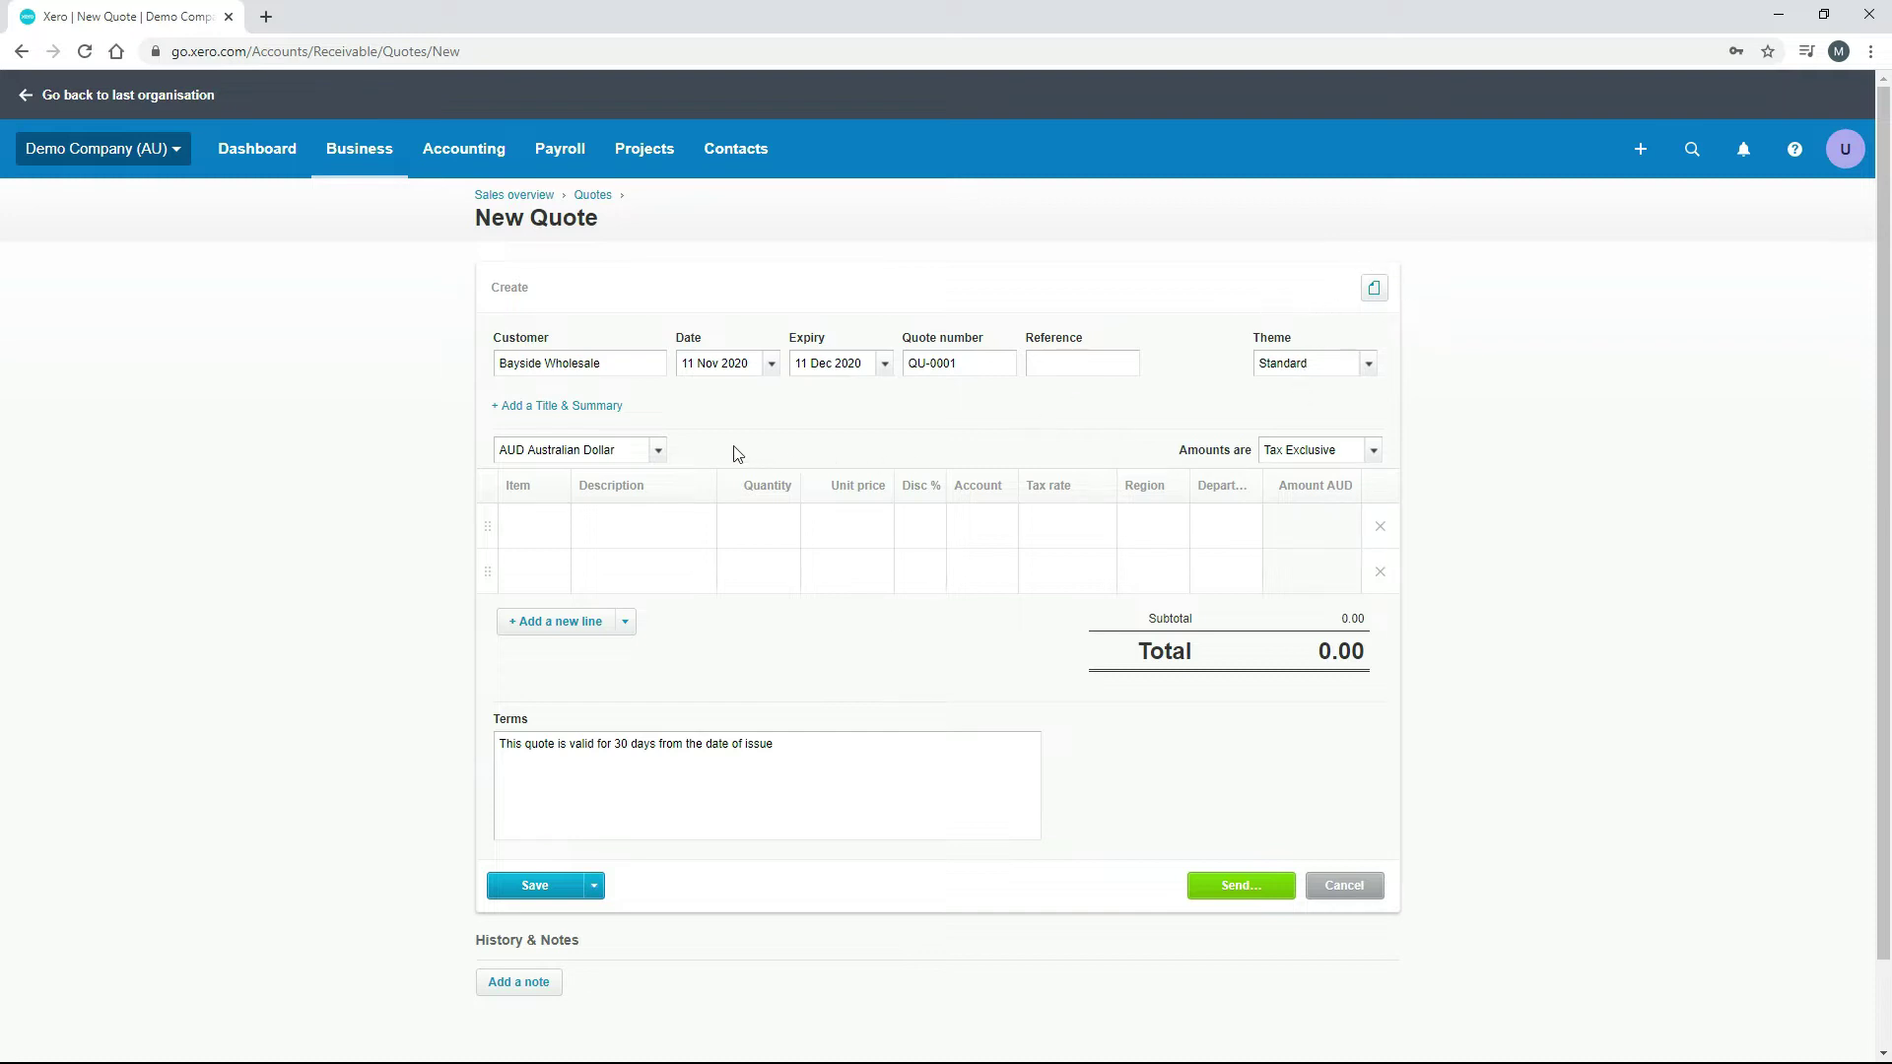
Add a Support-M desktop/network support line at 500.00, totalling 550.00 including GST
left_click(550, 533)
left_click(557, 530)
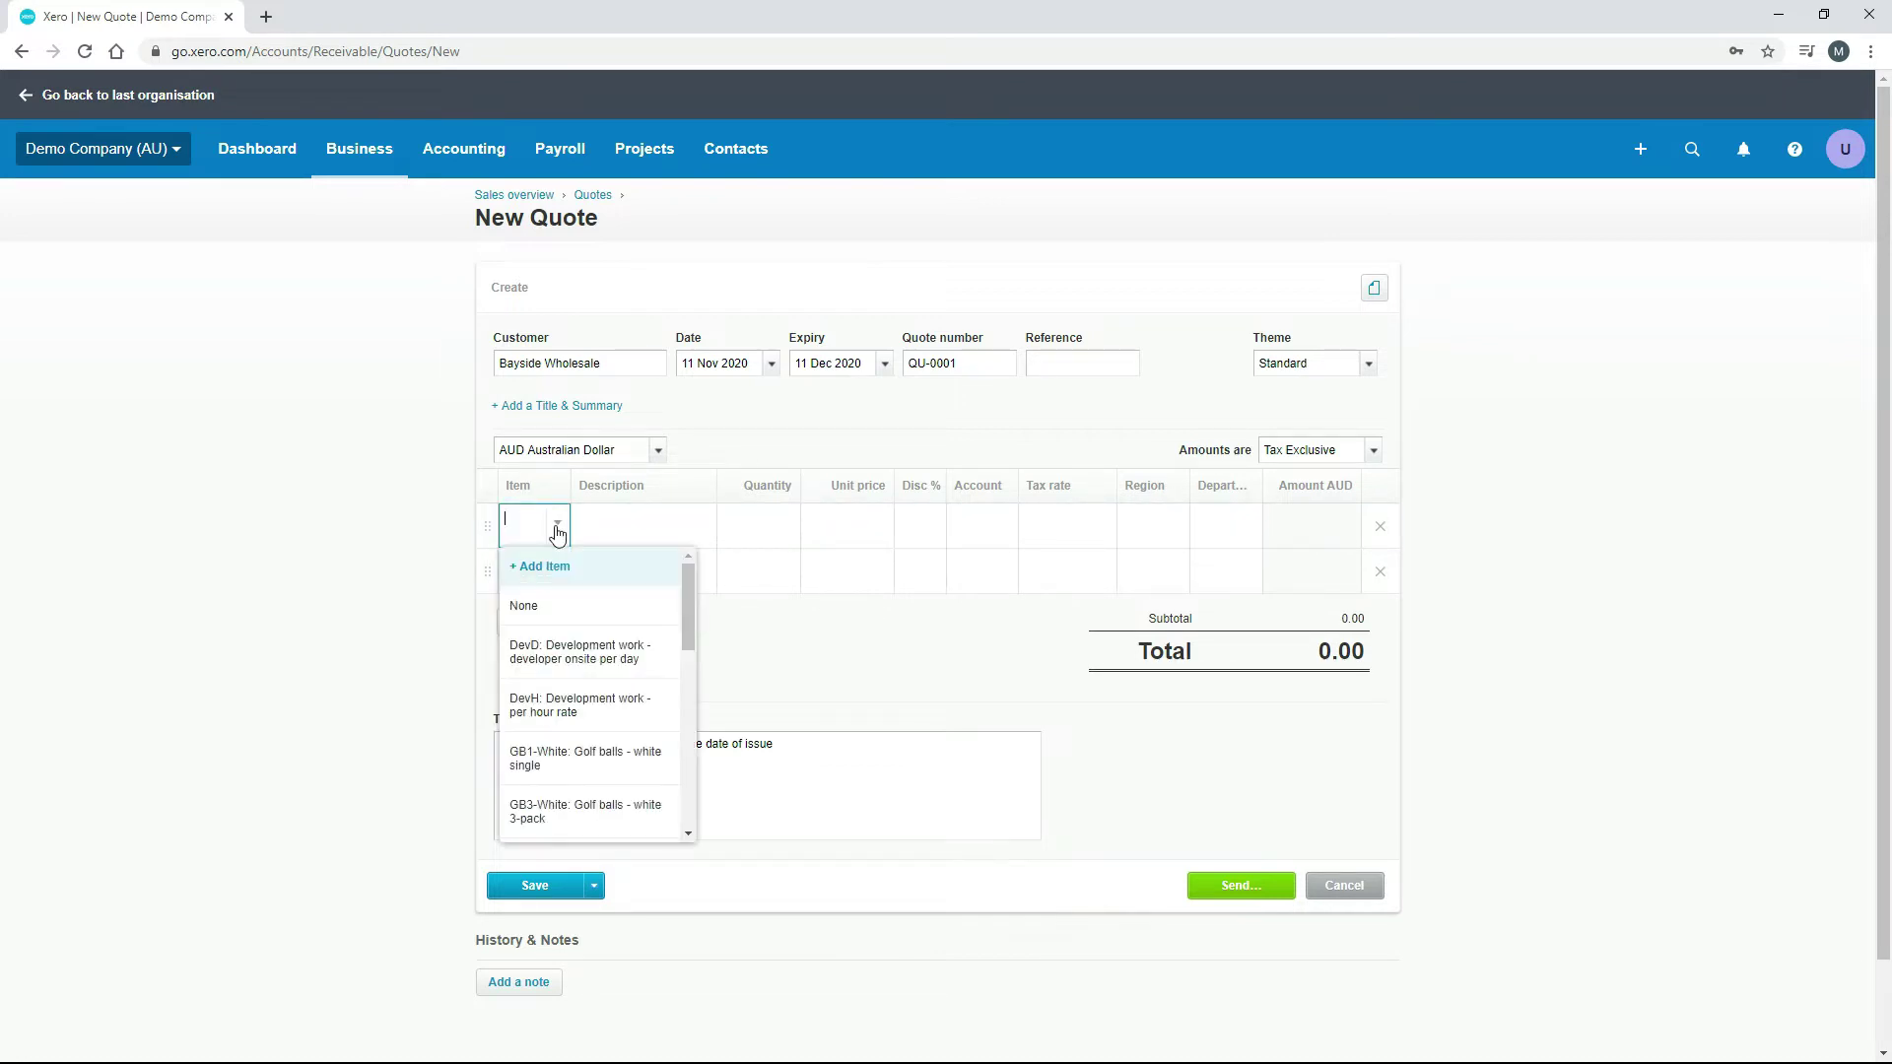
left_click_drag(684, 600, 683, 740)
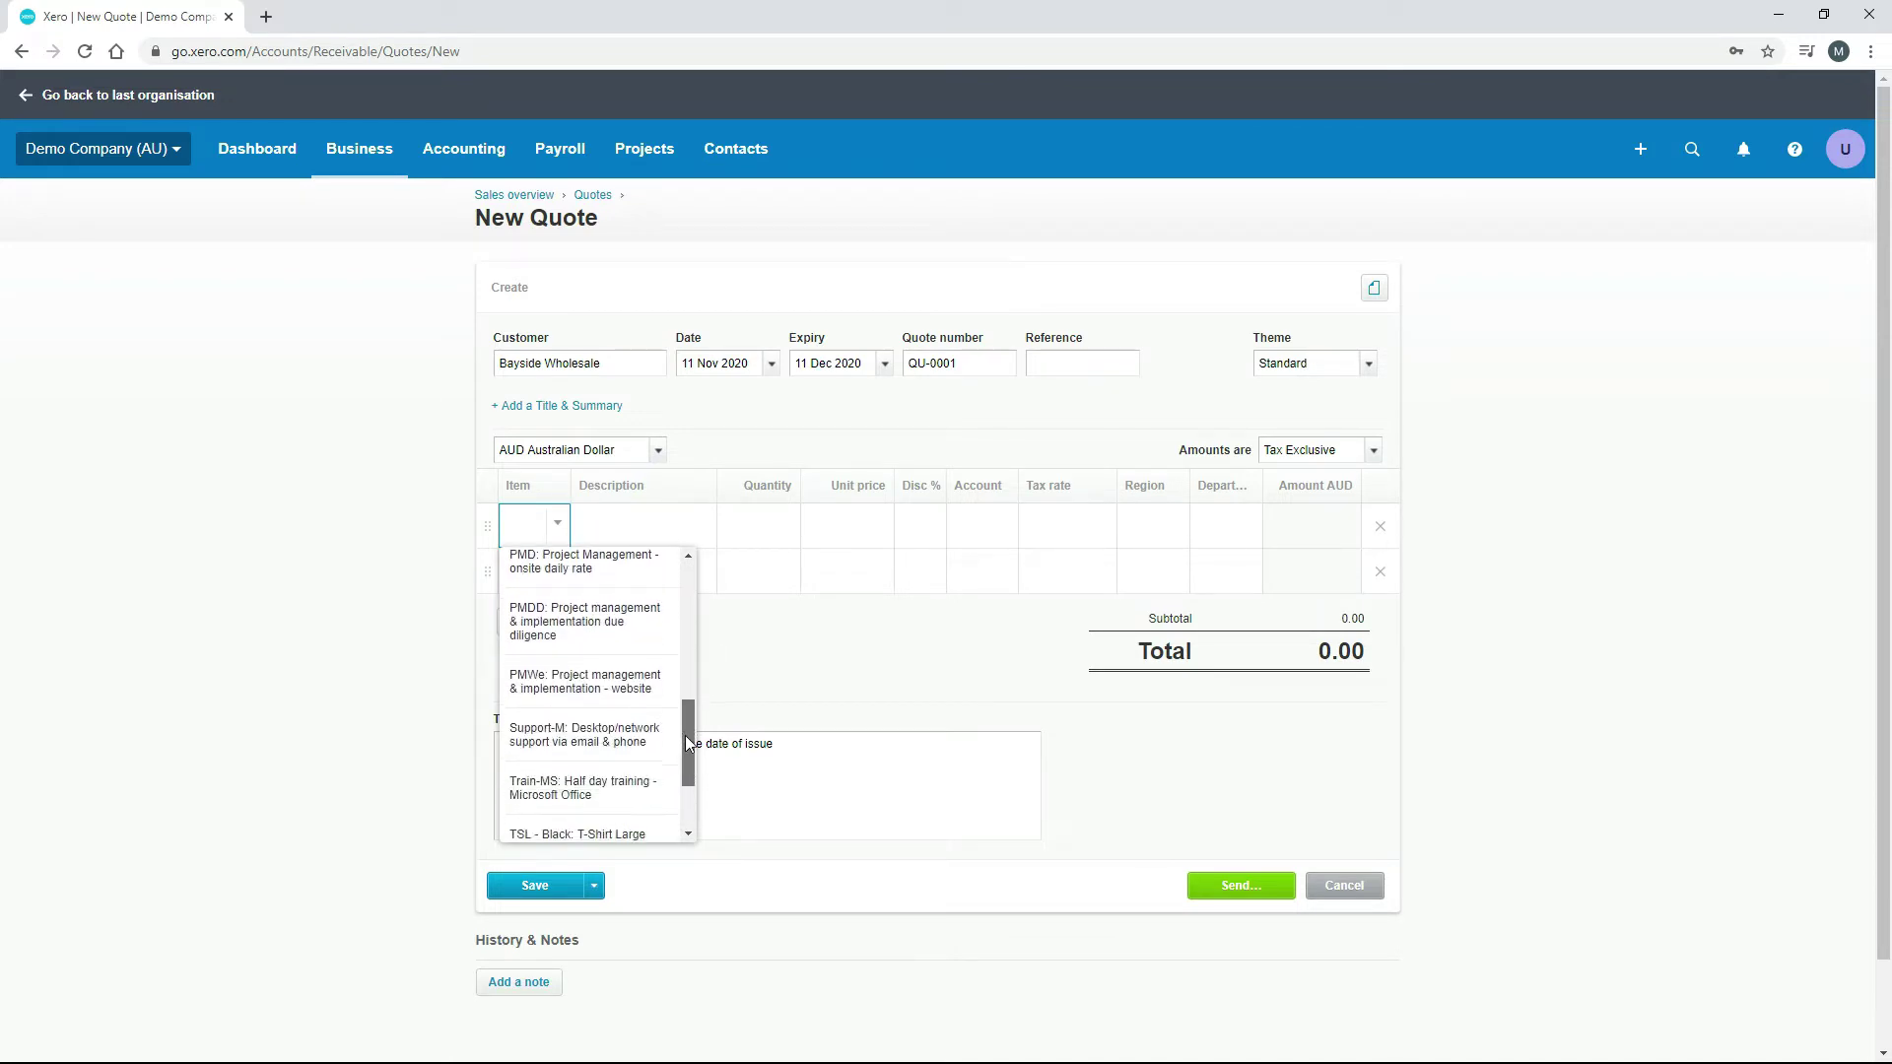
left_click(573, 751)
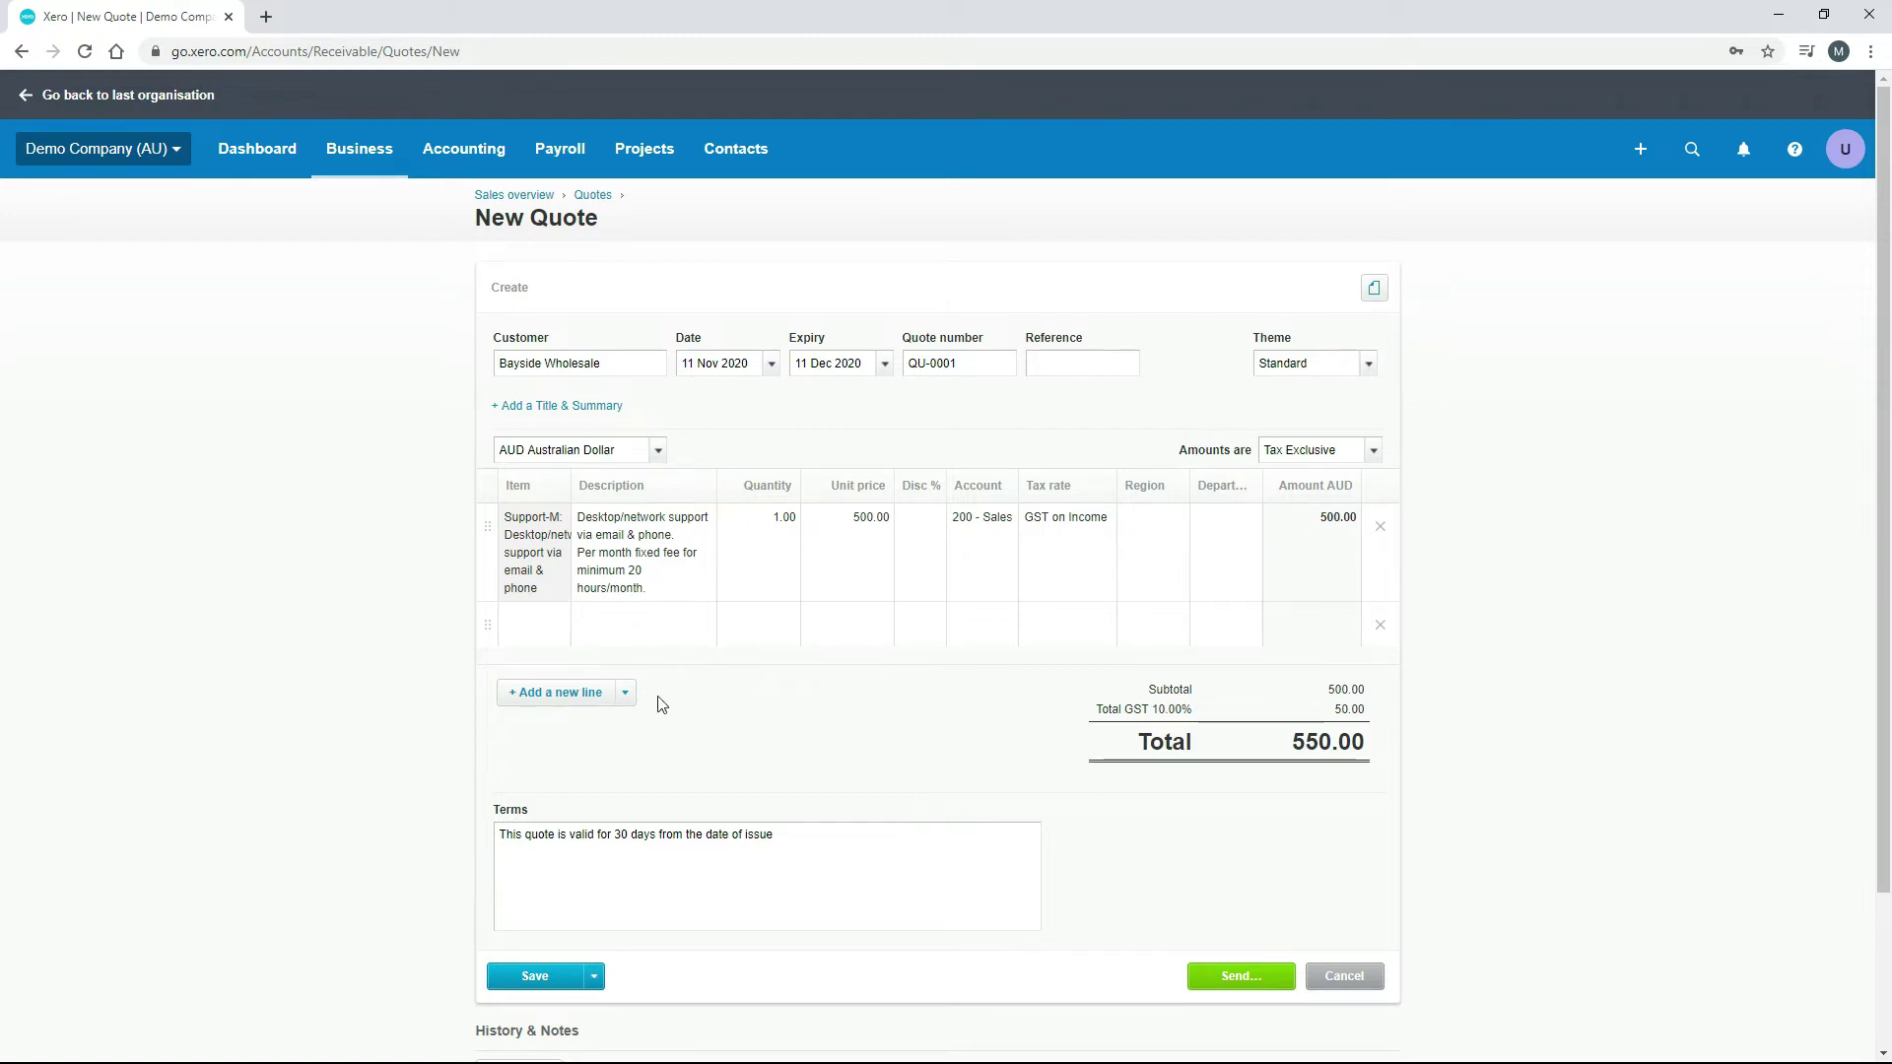
left_click(627, 696)
left_click(795, 735)
Save QU-0001 as a draft, reopen it and download it as Quote # QU0001.pdf
left_click(537, 980)
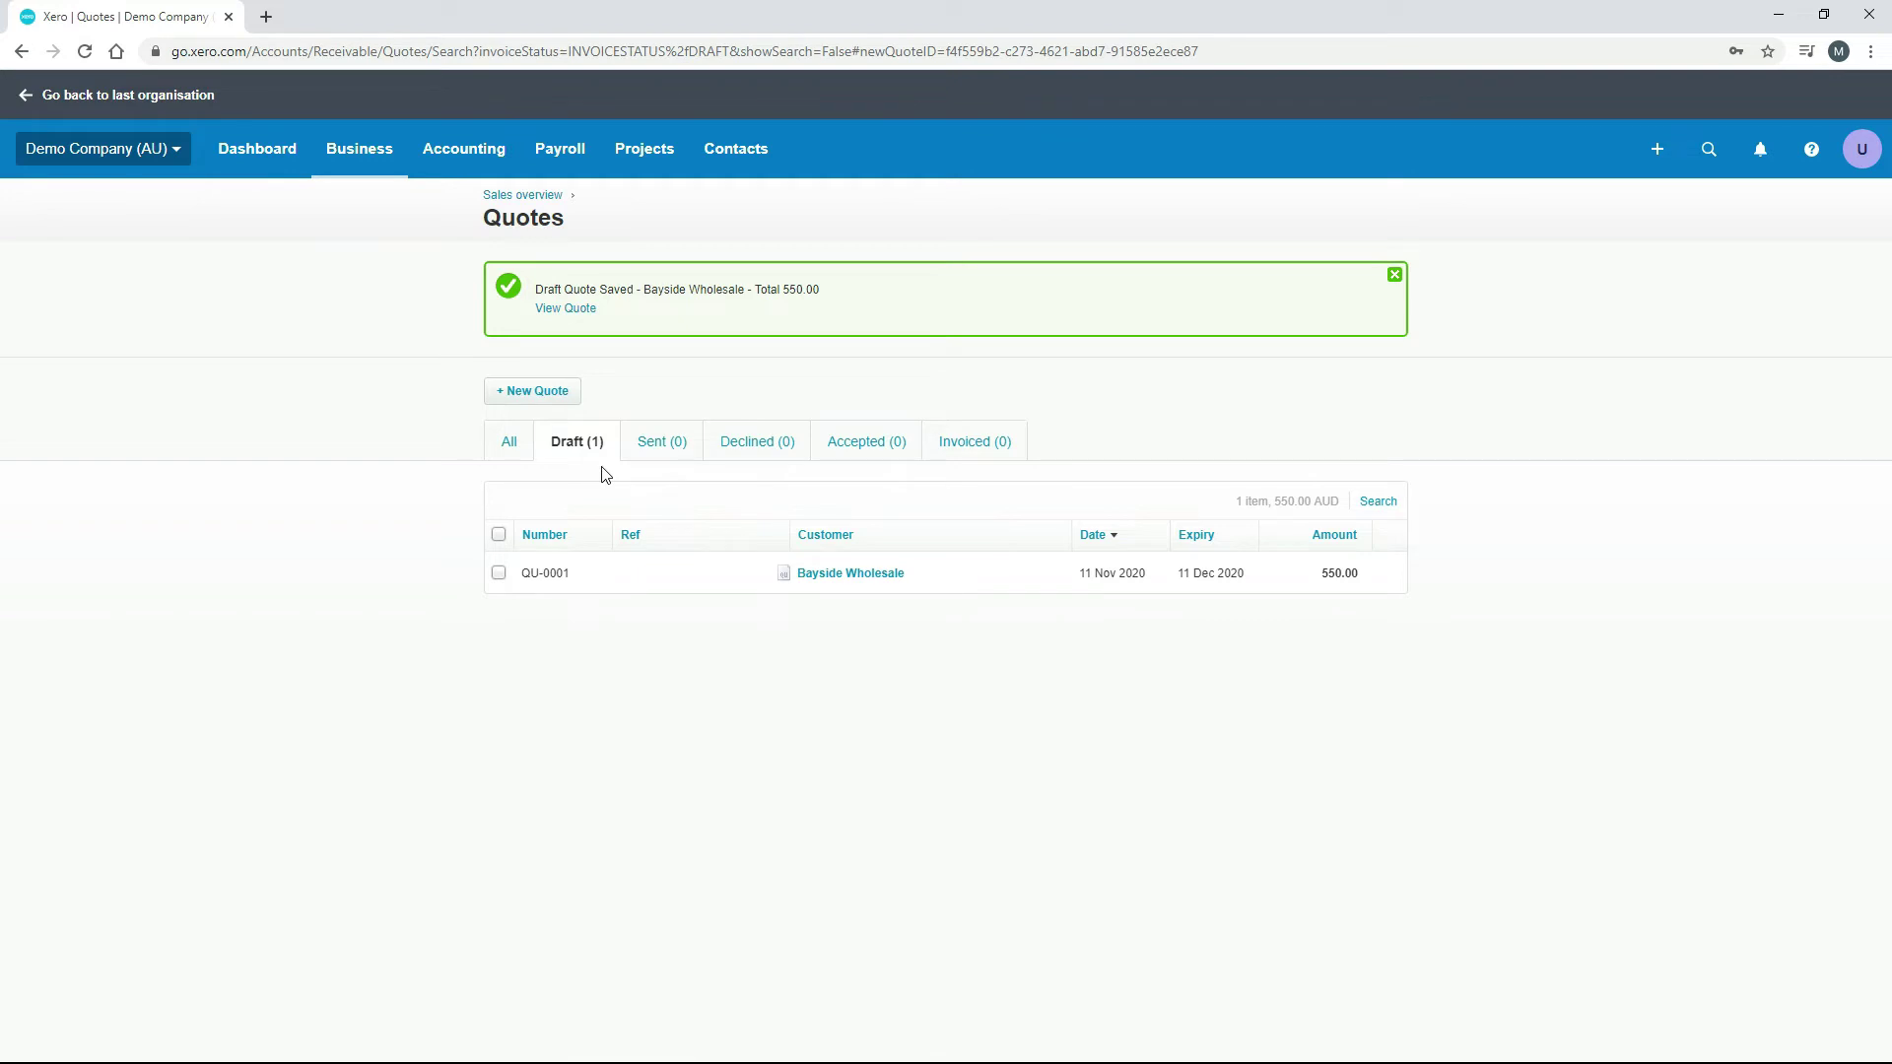
left_click(854, 578)
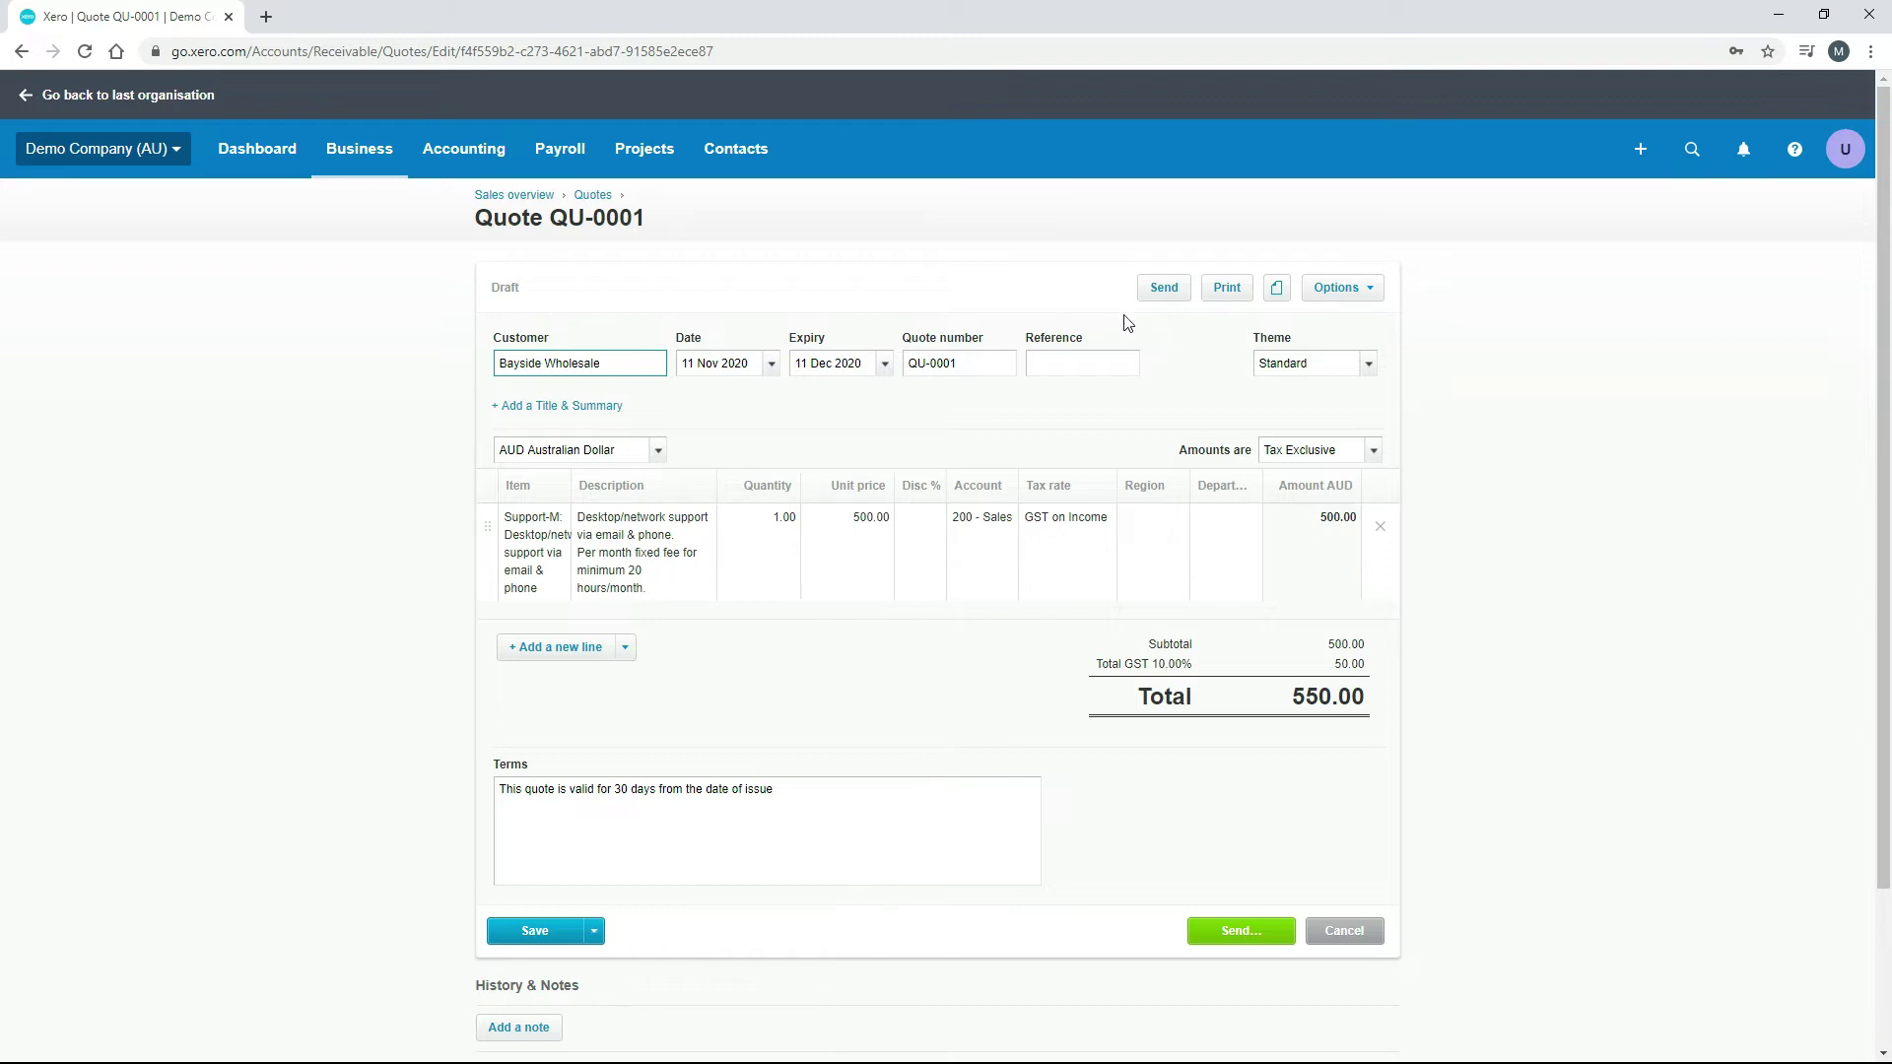
left_click(1228, 291)
left_click(1017, 598)
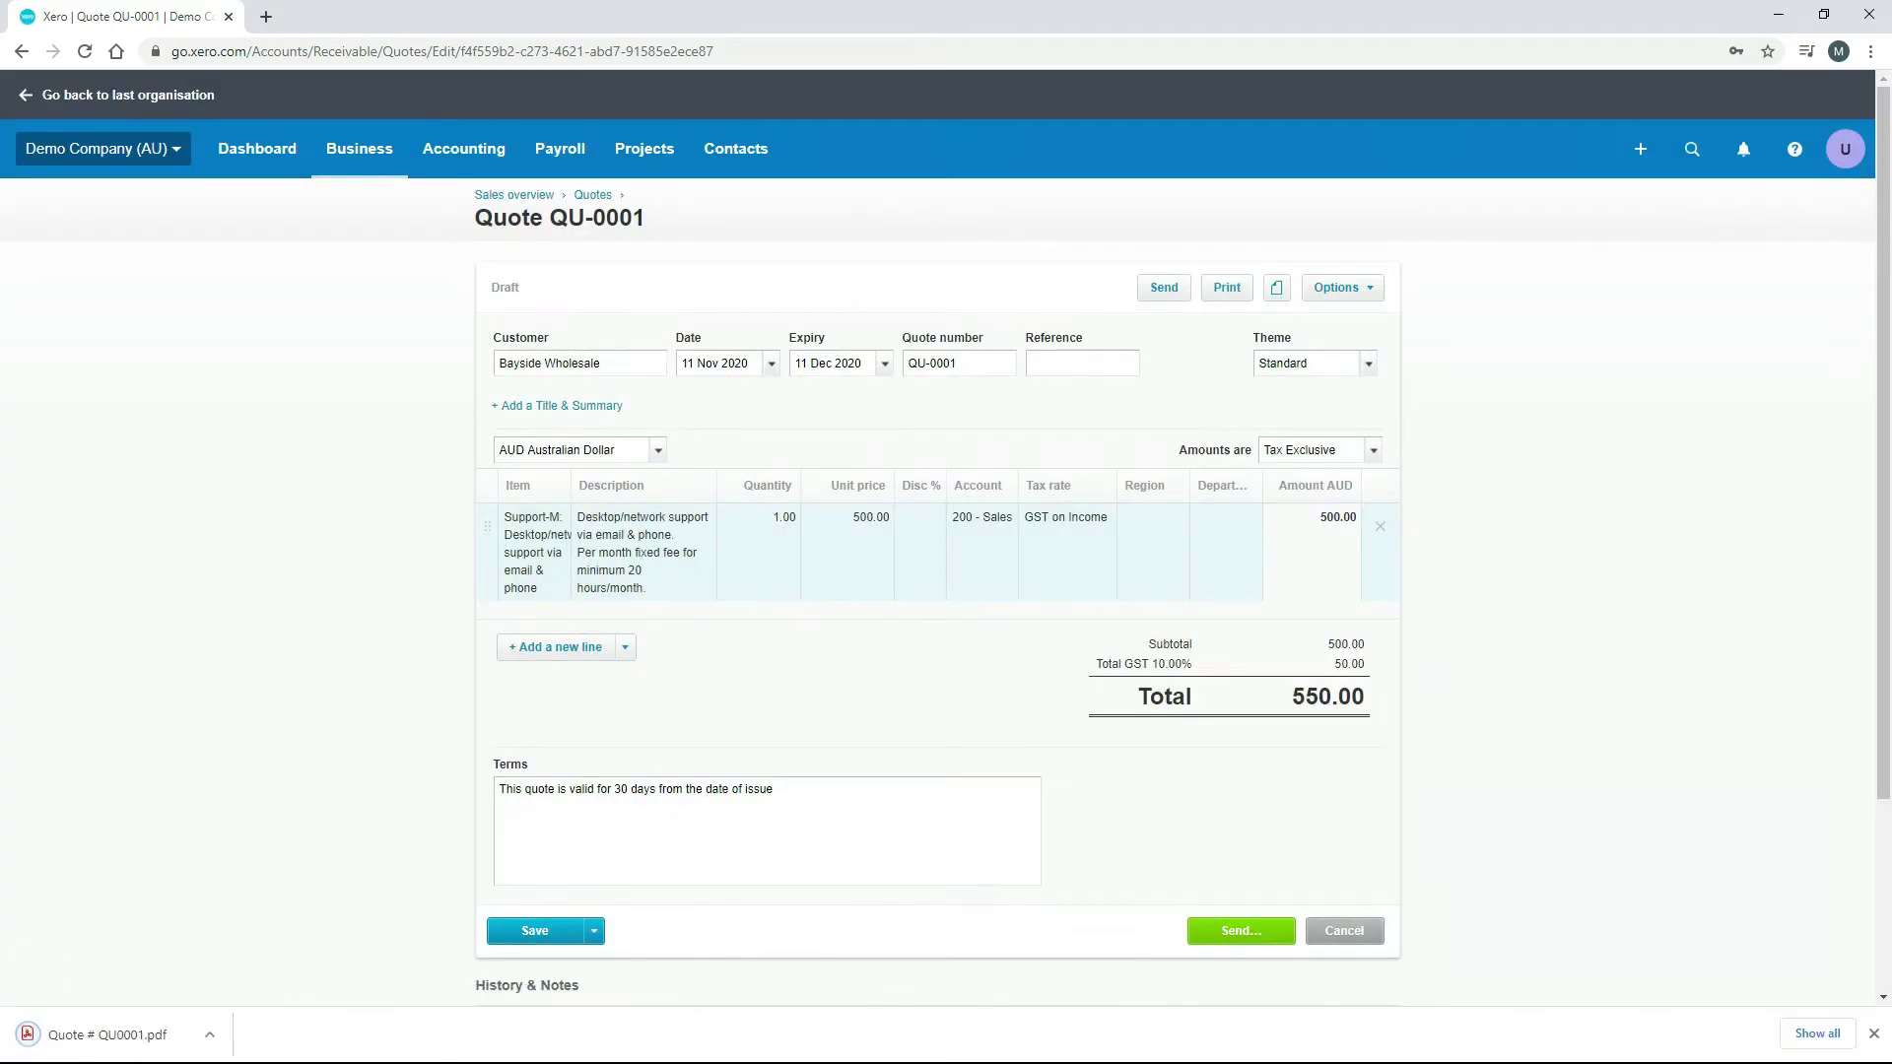
Open the downloaded Quote # QU0001.pdf to view the 550.00 draft quote in Chrome
left_click(155, 1035)
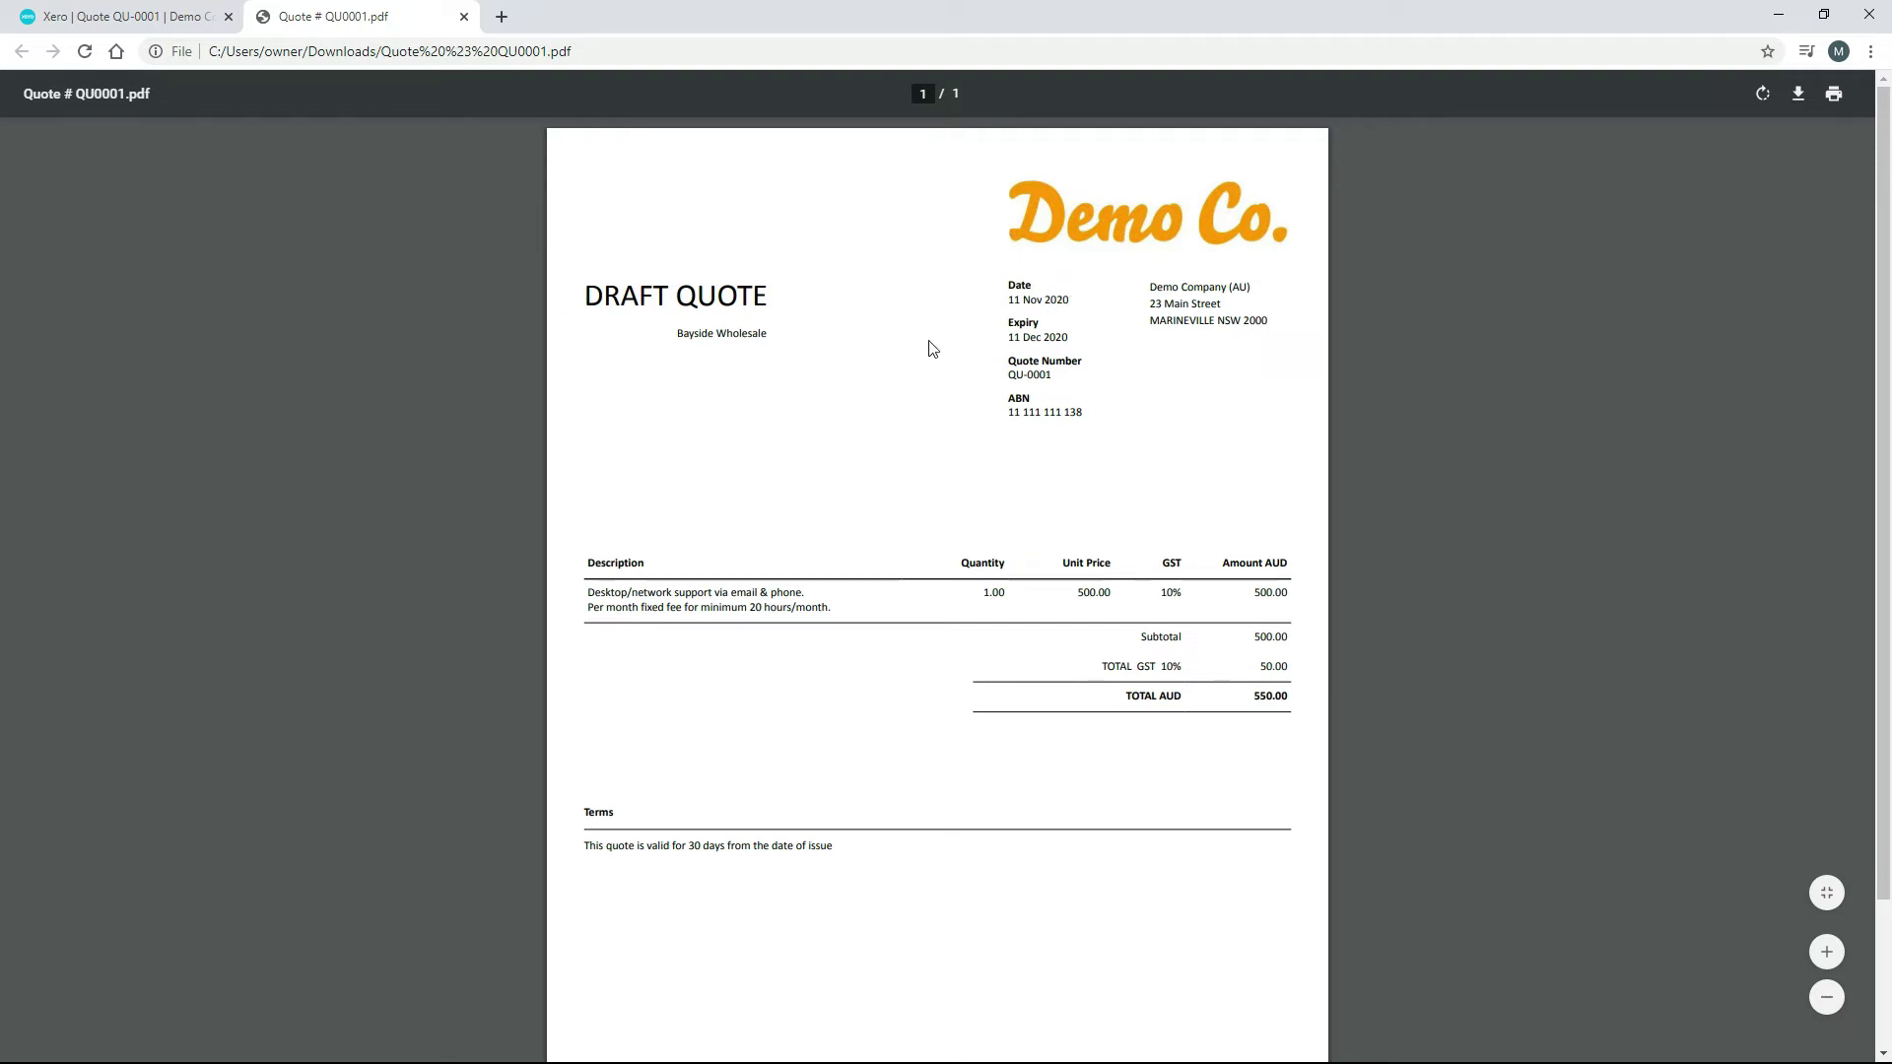
Close the PDF tab to return to the draft quote QU-0001 in Xero
left_click(464, 17)
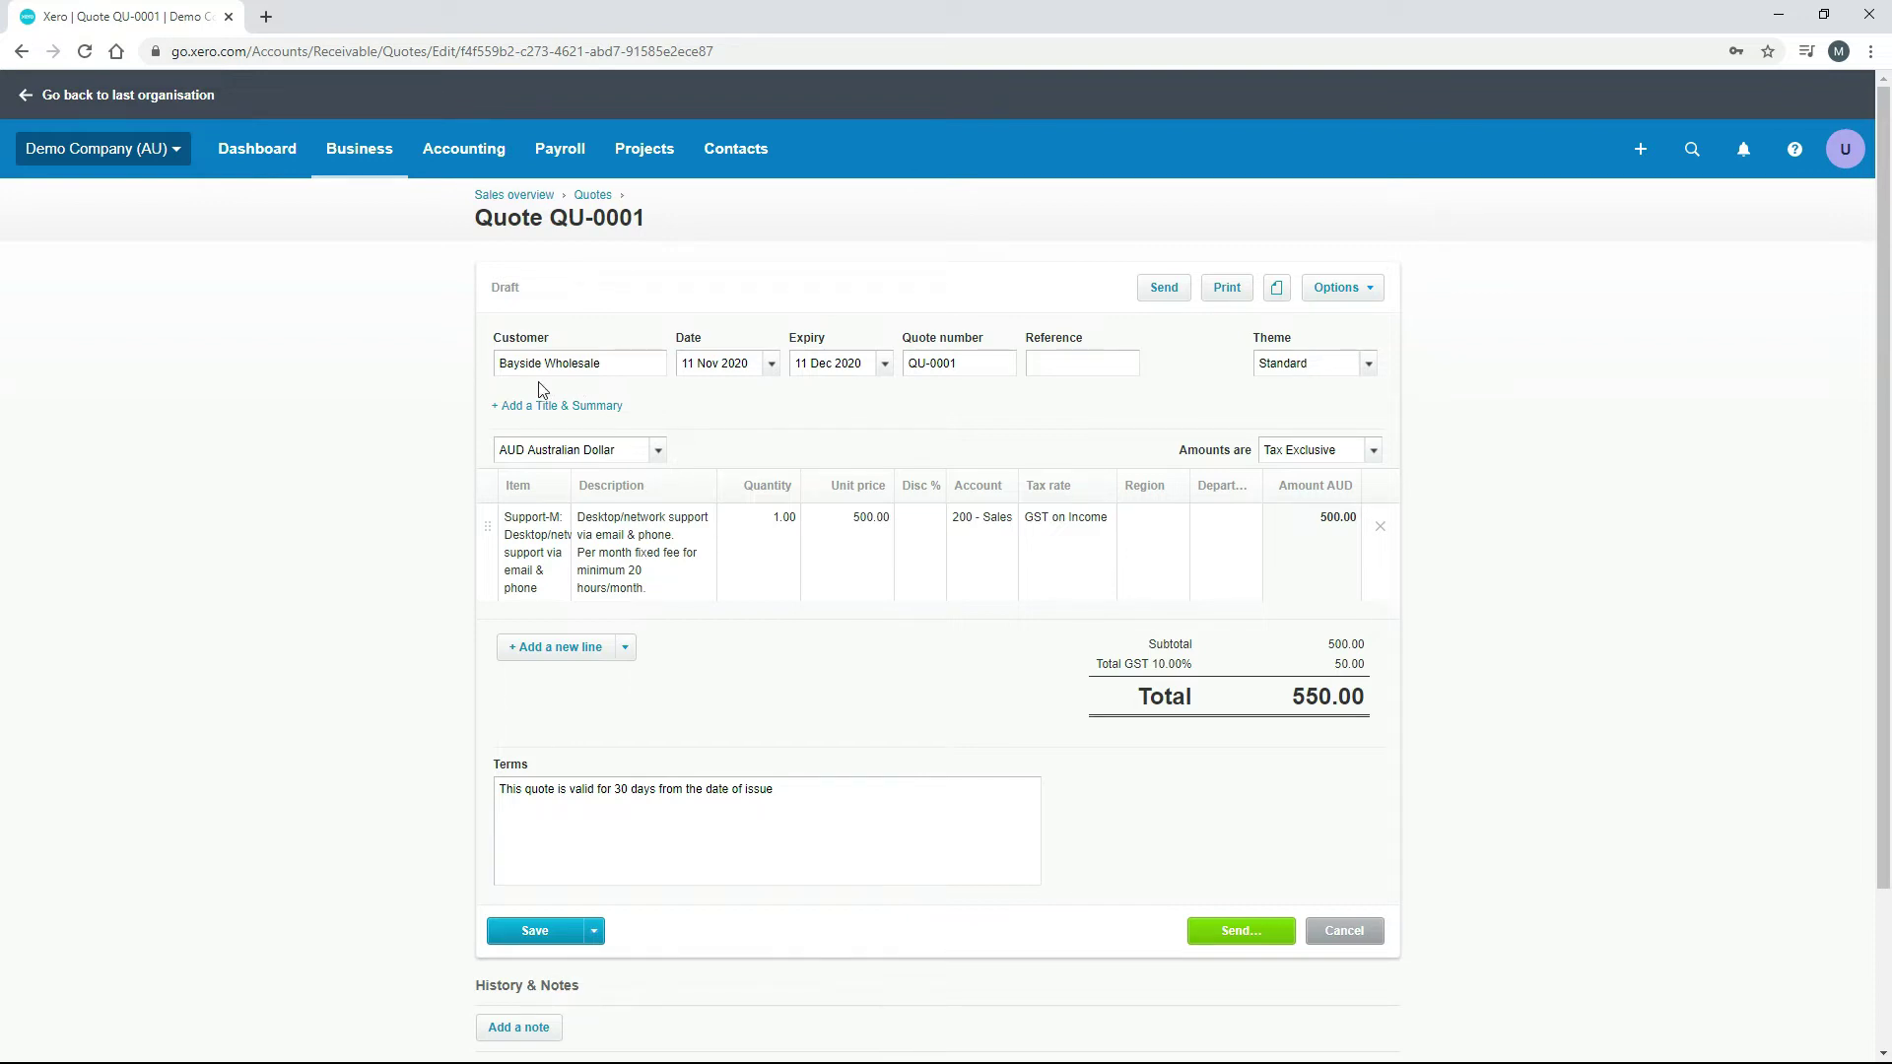
Bring up the Send Quote email for QU-0001 with its prefilled subject and online quote link
left_click(1163, 288)
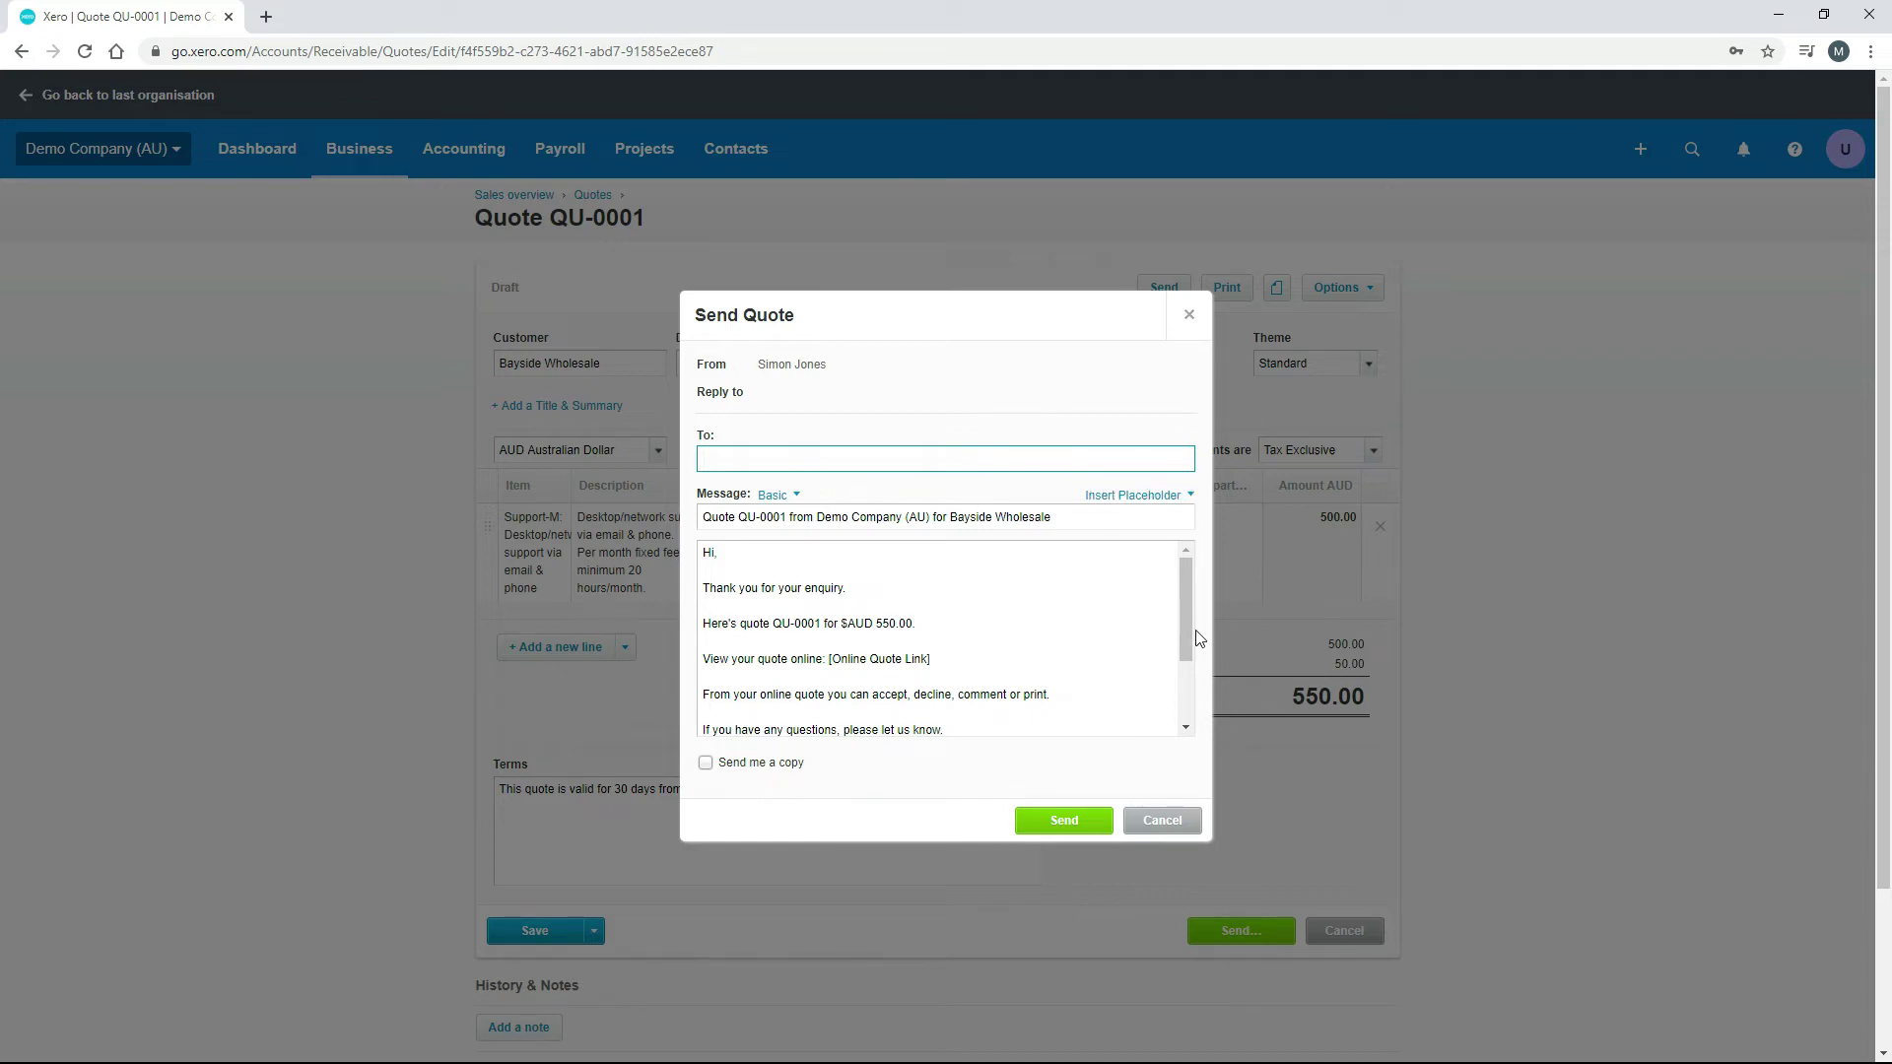
Email QU-0001 to Bayside Wholesale and go back to the Quotes list
left_click(1057, 818)
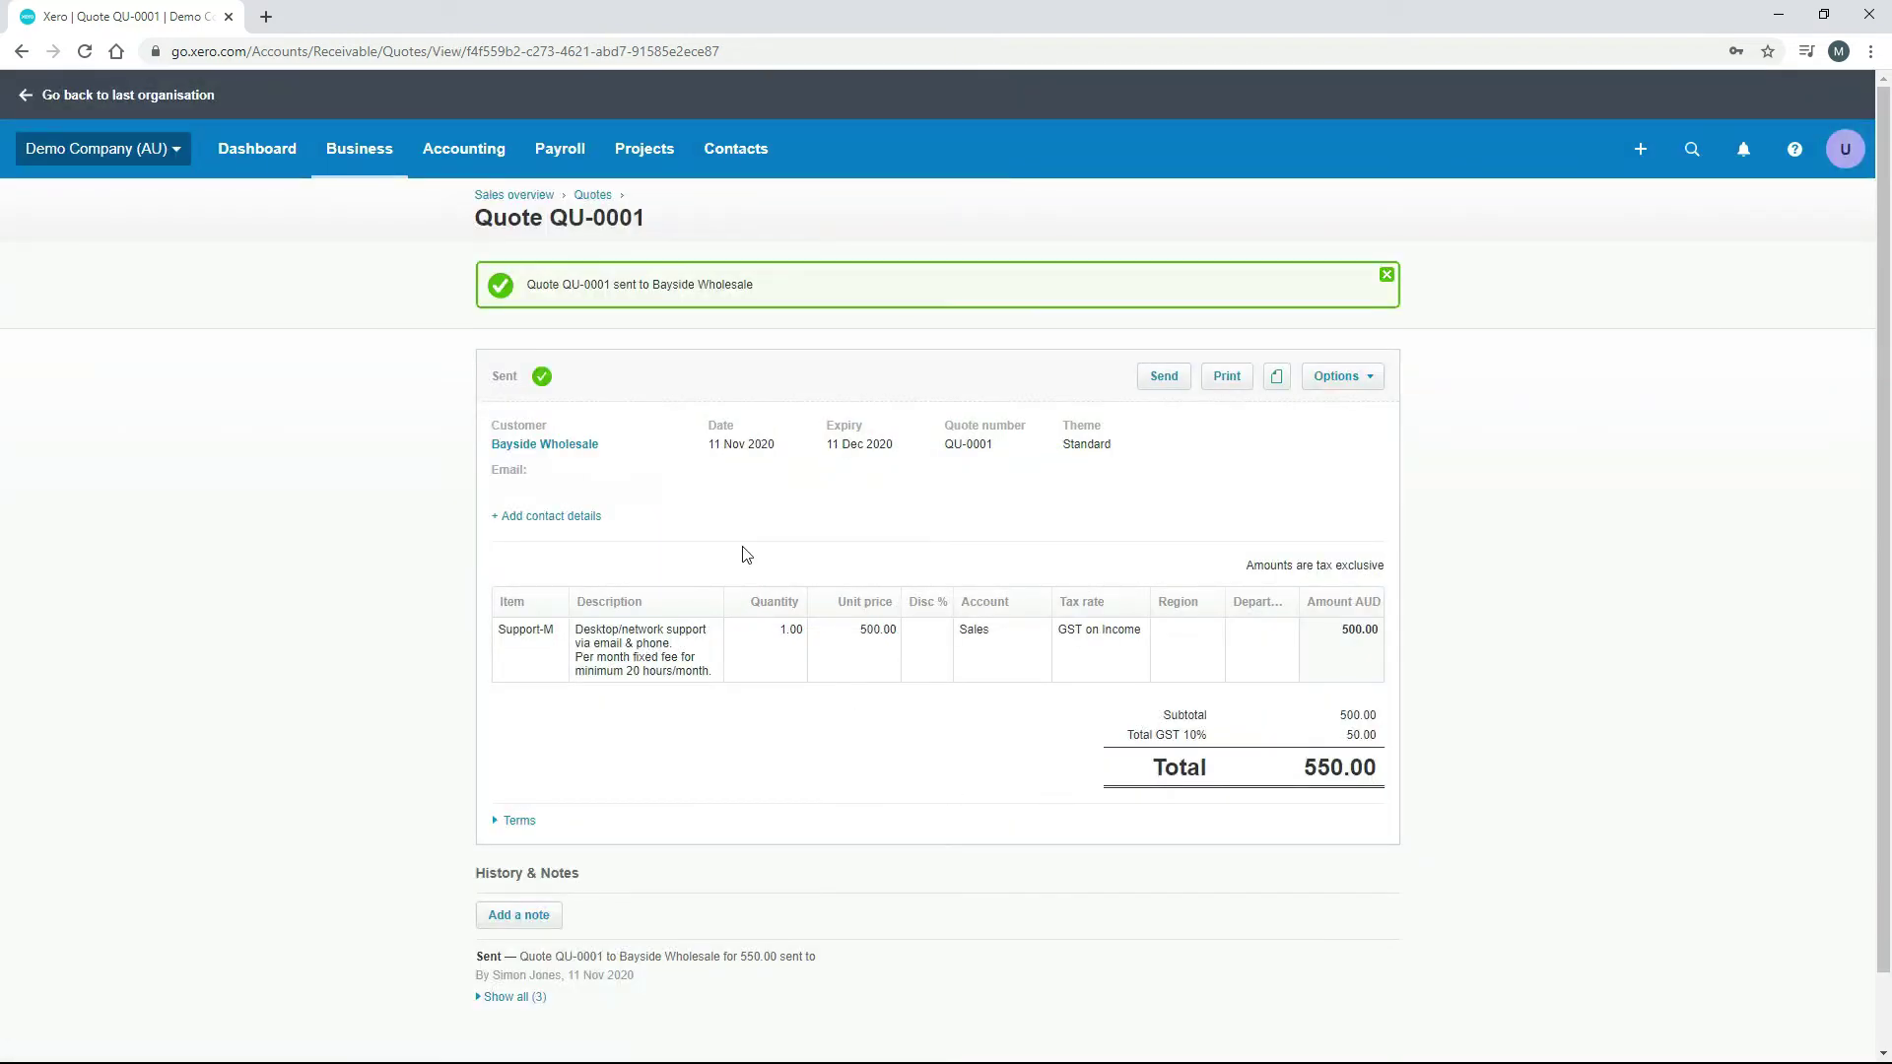
left_click(594, 196)
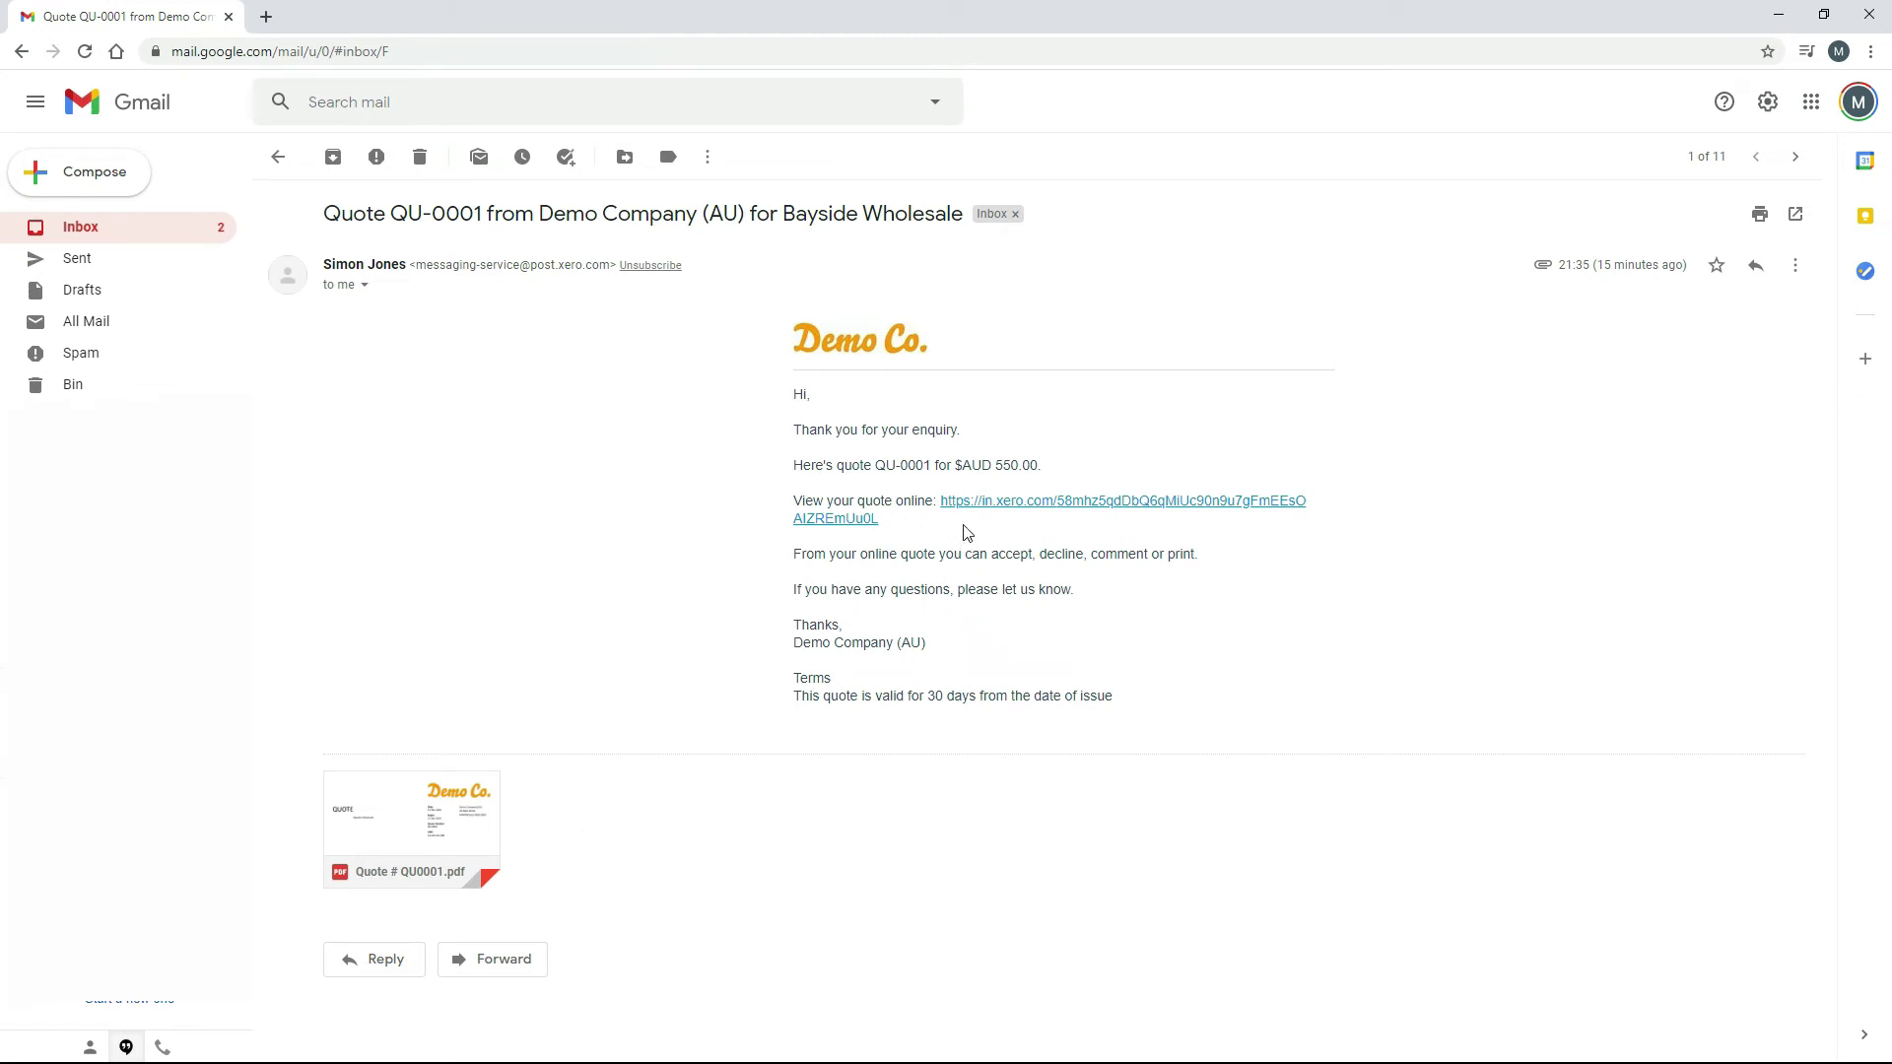
Open the online quote QU-0001 from the email's 'View your quote online' link
left_click(1025, 511)
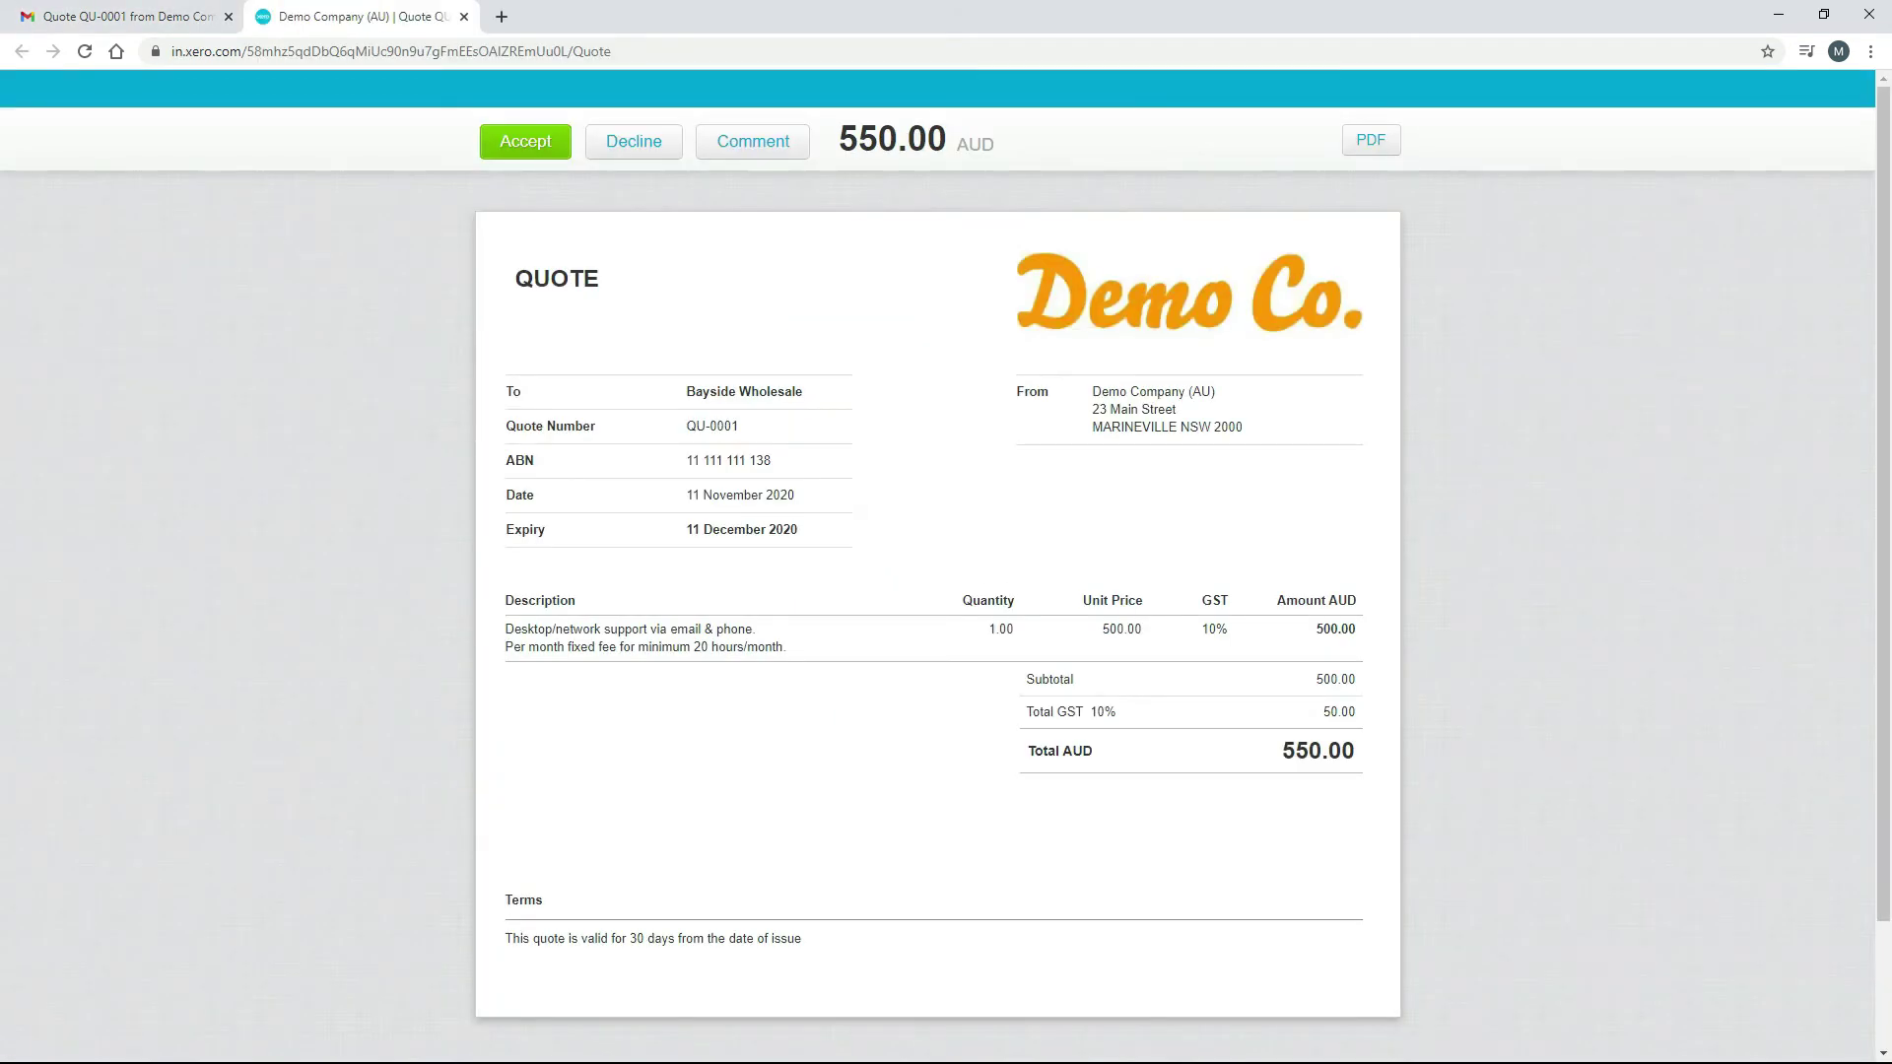
Accept QU-0001 online and check it shows Accepted under the All quotes tab
left_click(520, 144)
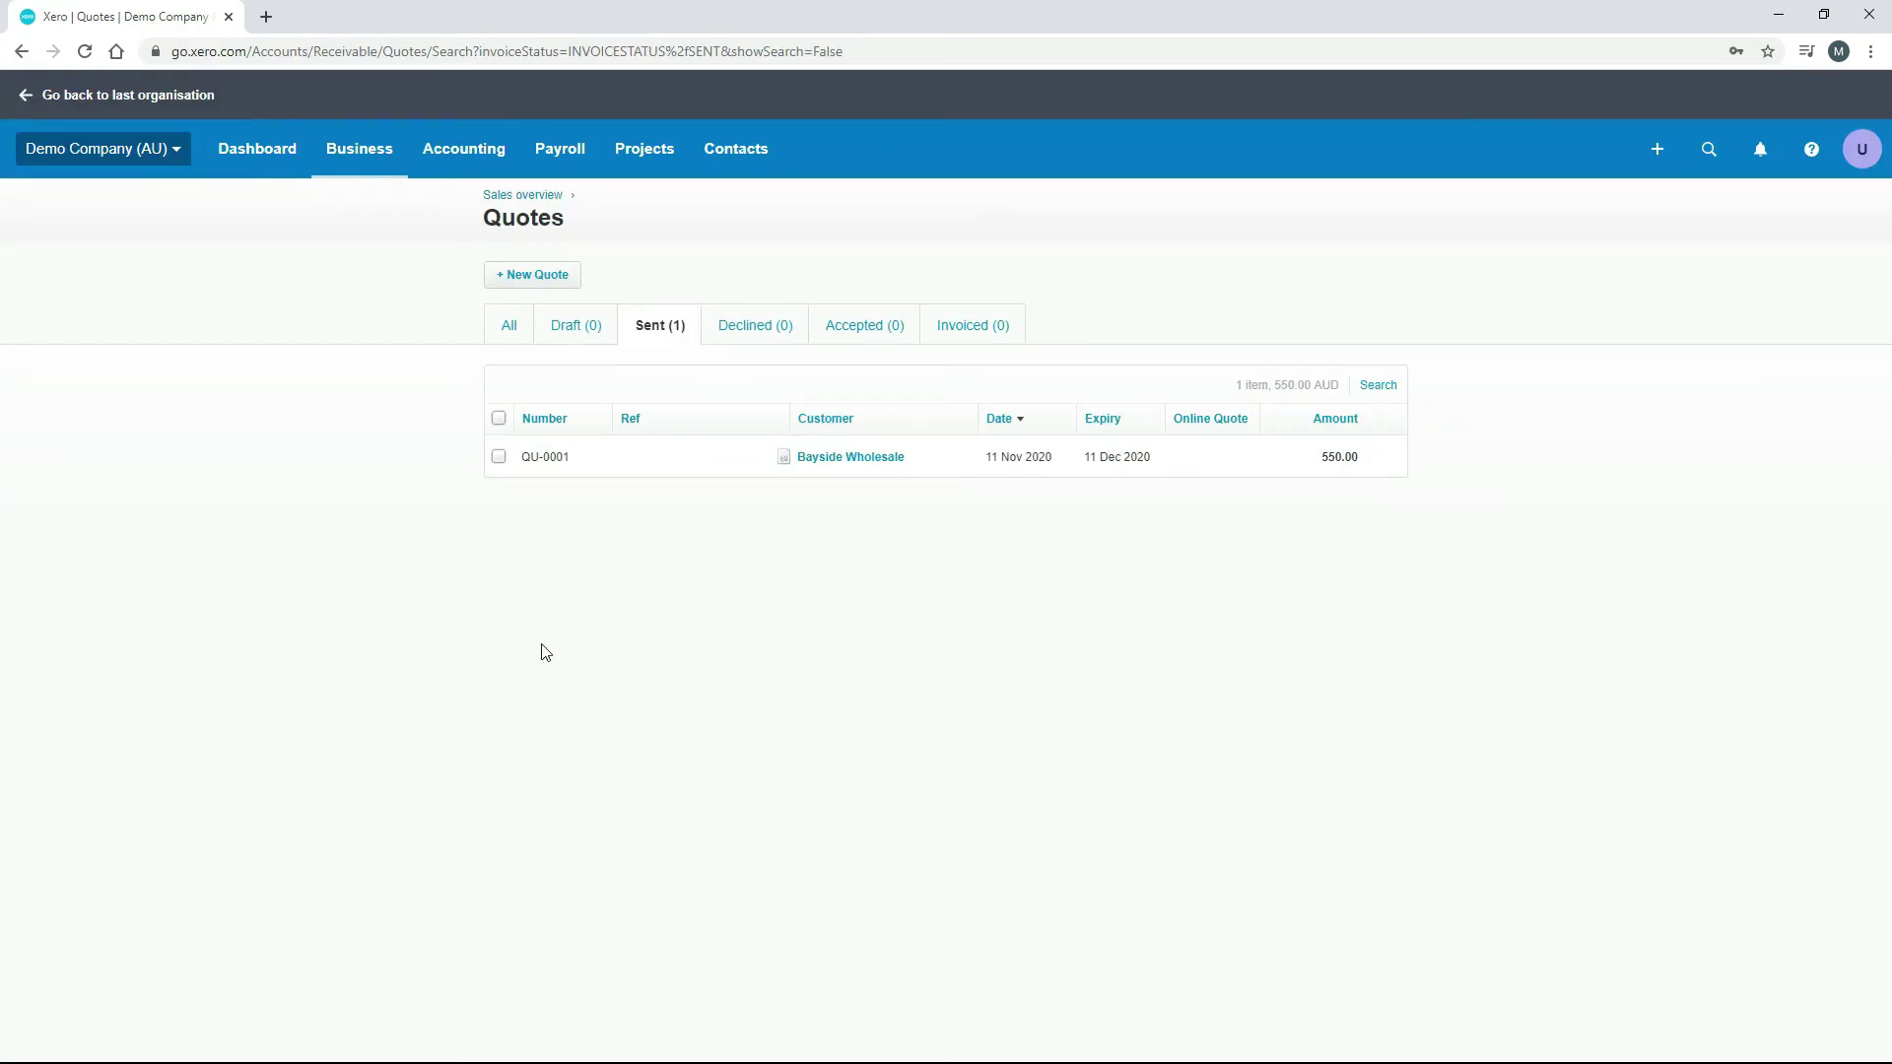
left_click(511, 335)
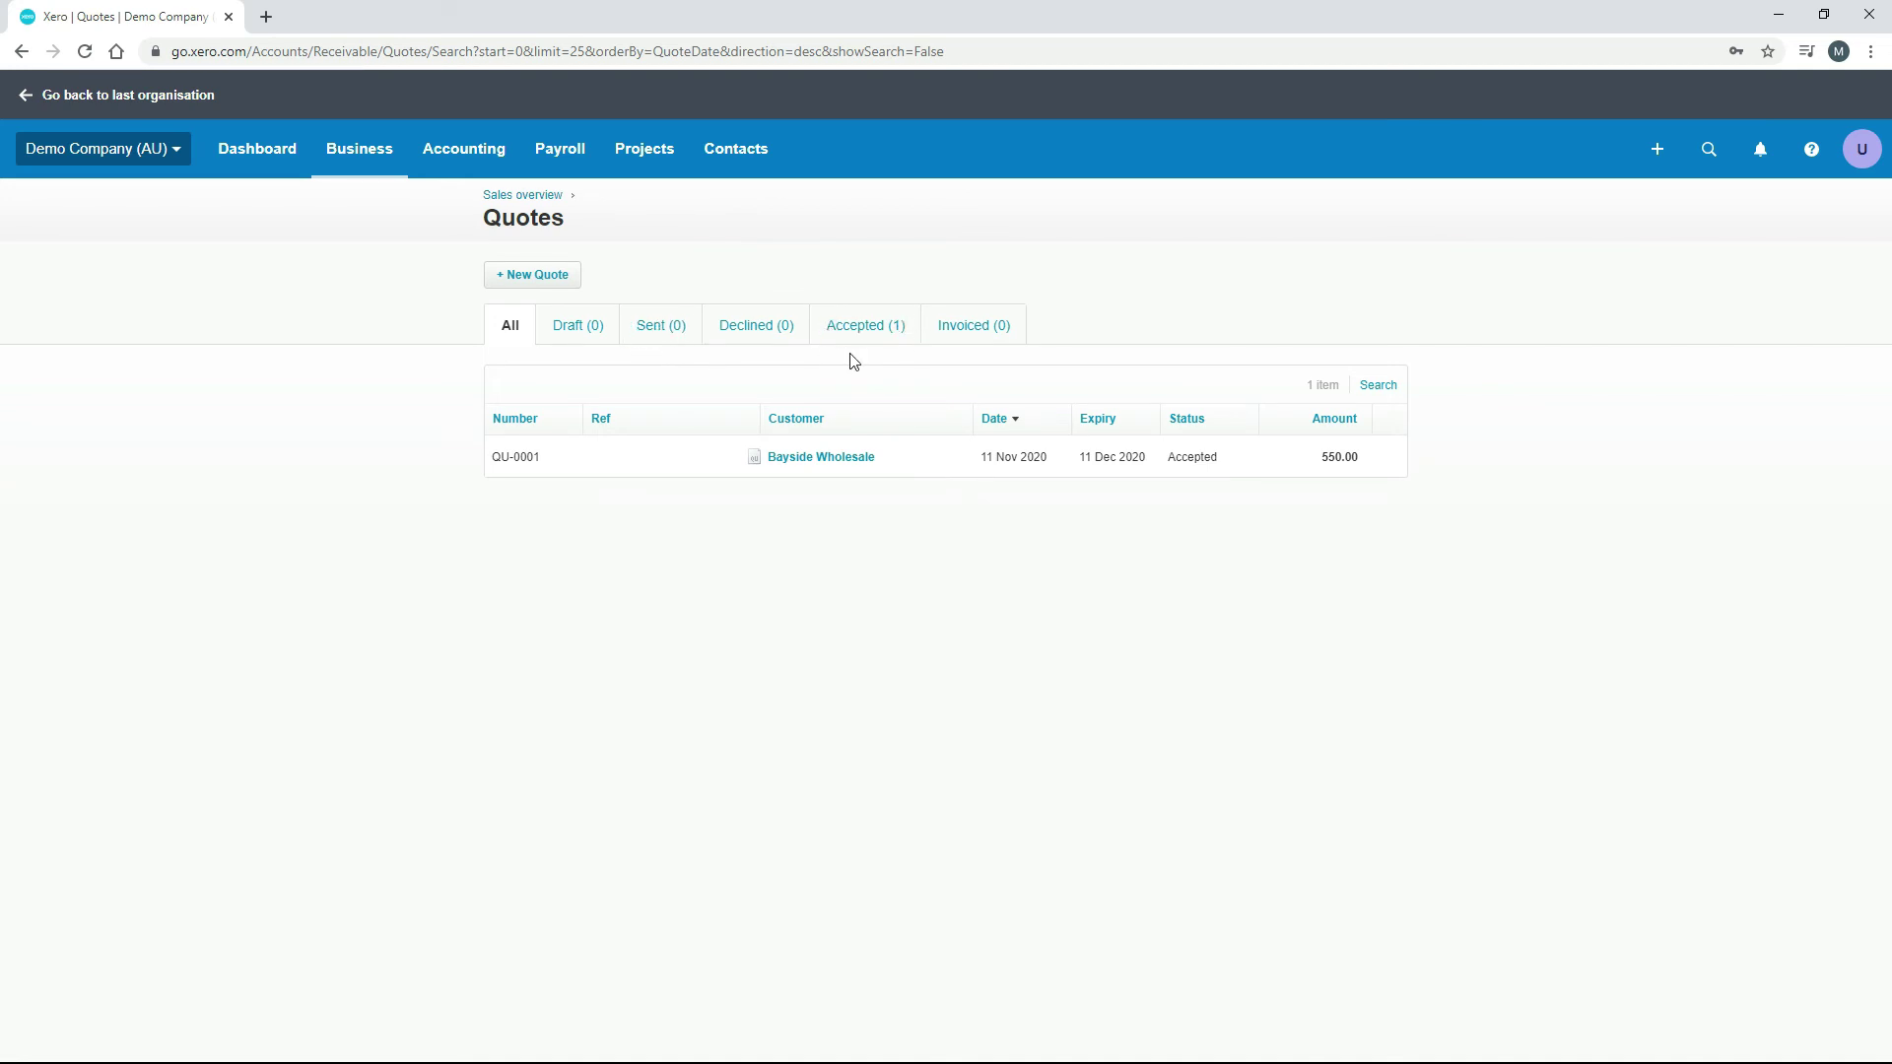
Create an invoice from Bayside Wholesale quote QU-0001, marking the quote as invoiced
left_click(849, 468)
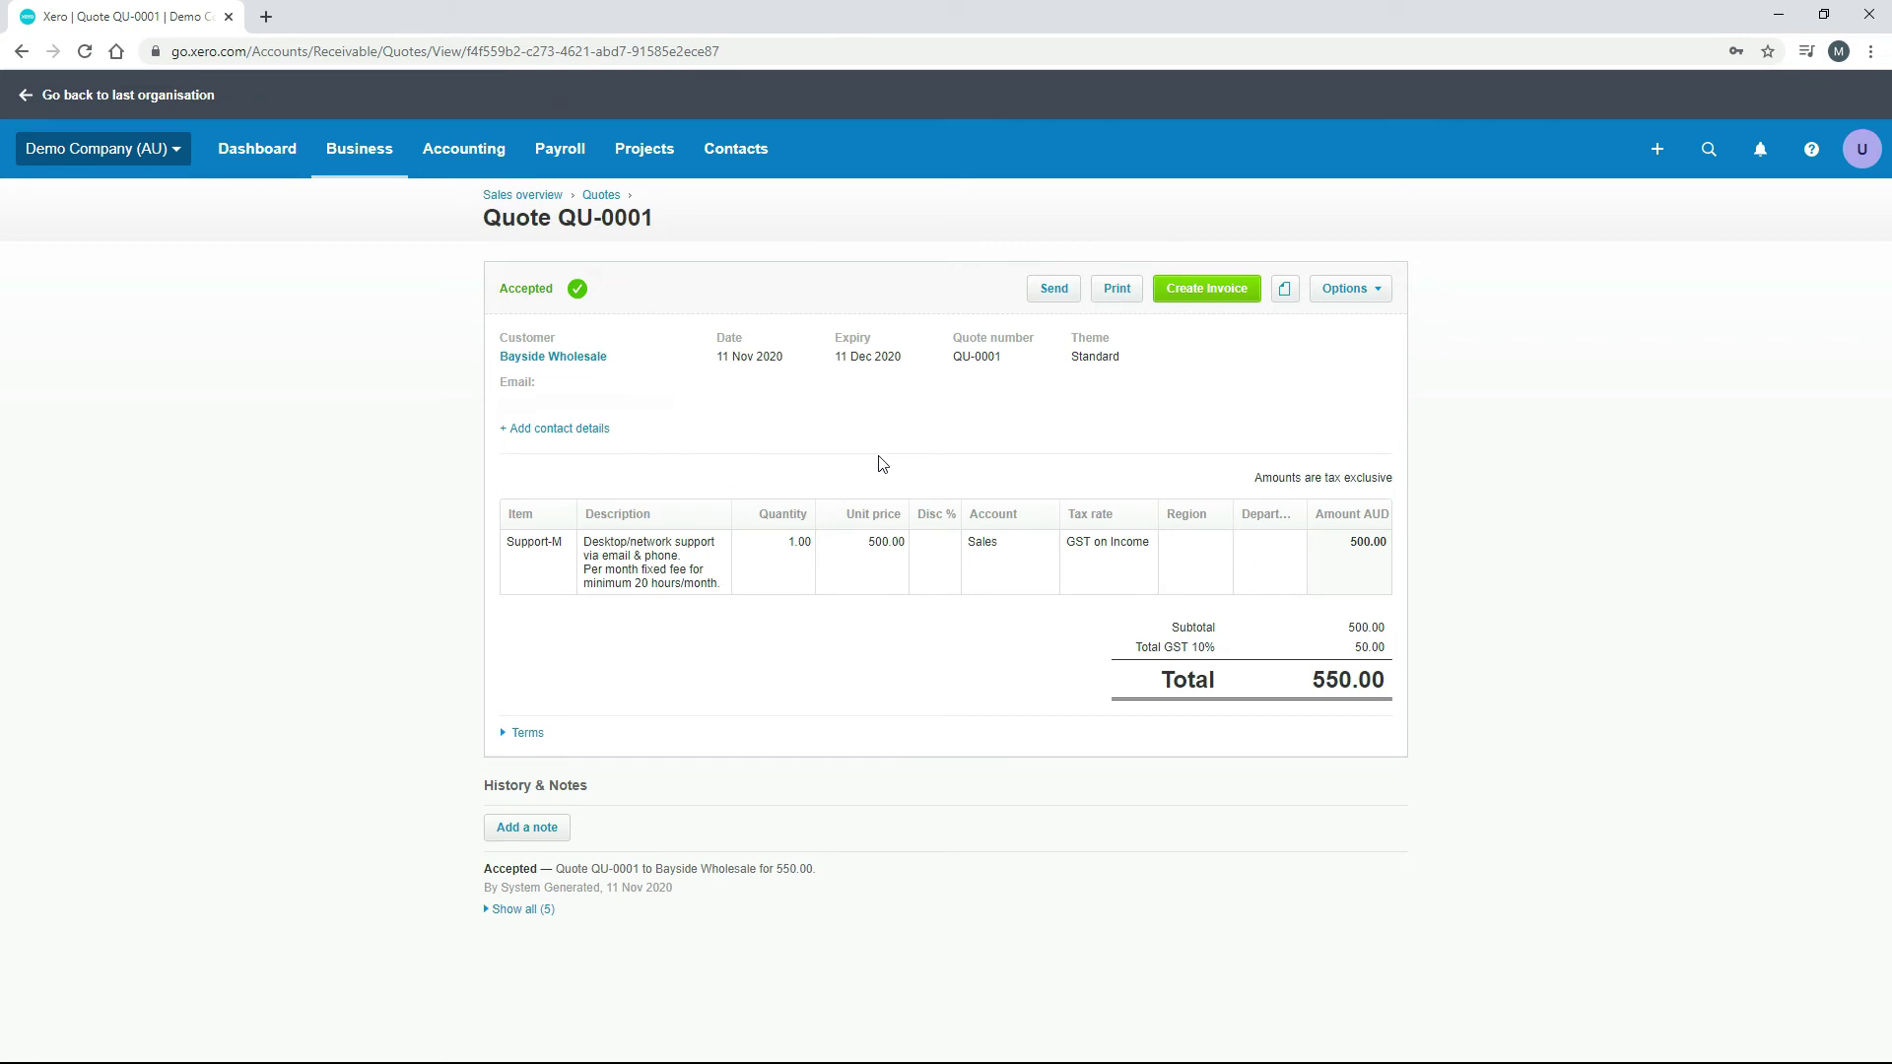
left_click(1219, 300)
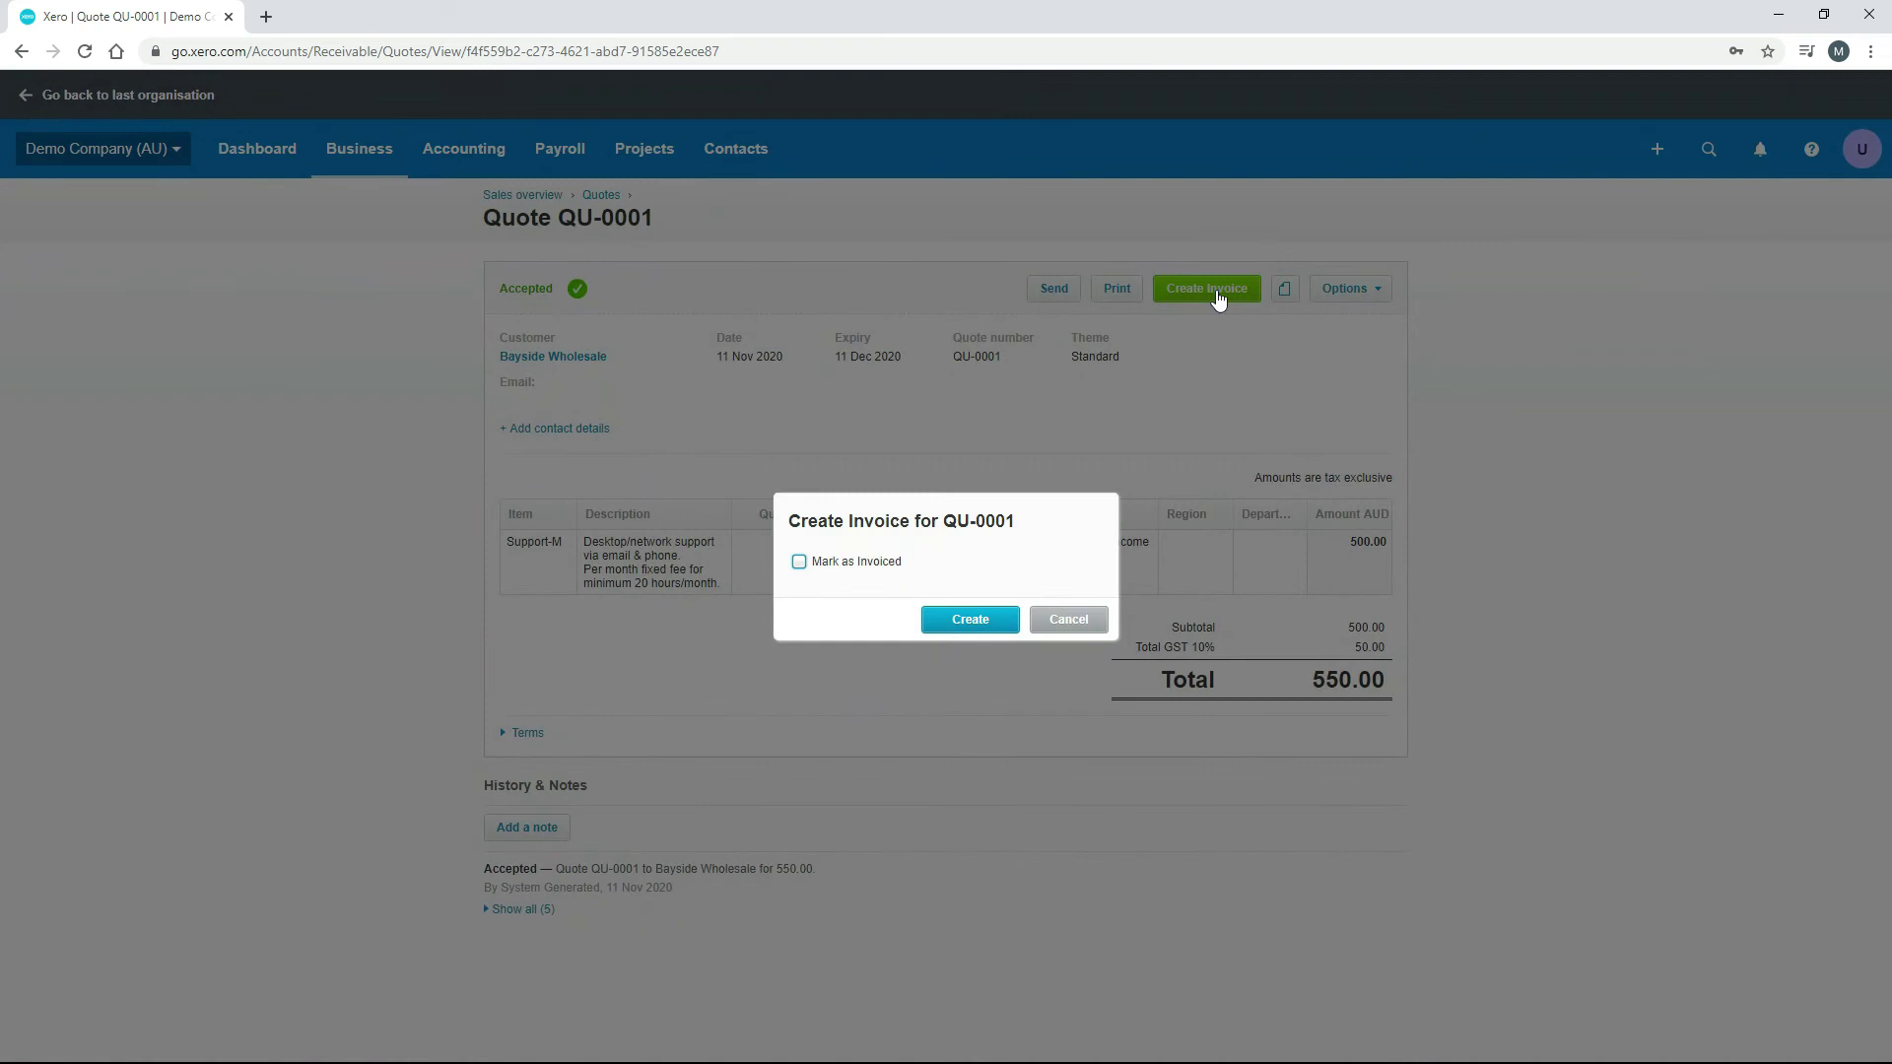
left_click(803, 567)
left_click(964, 626)
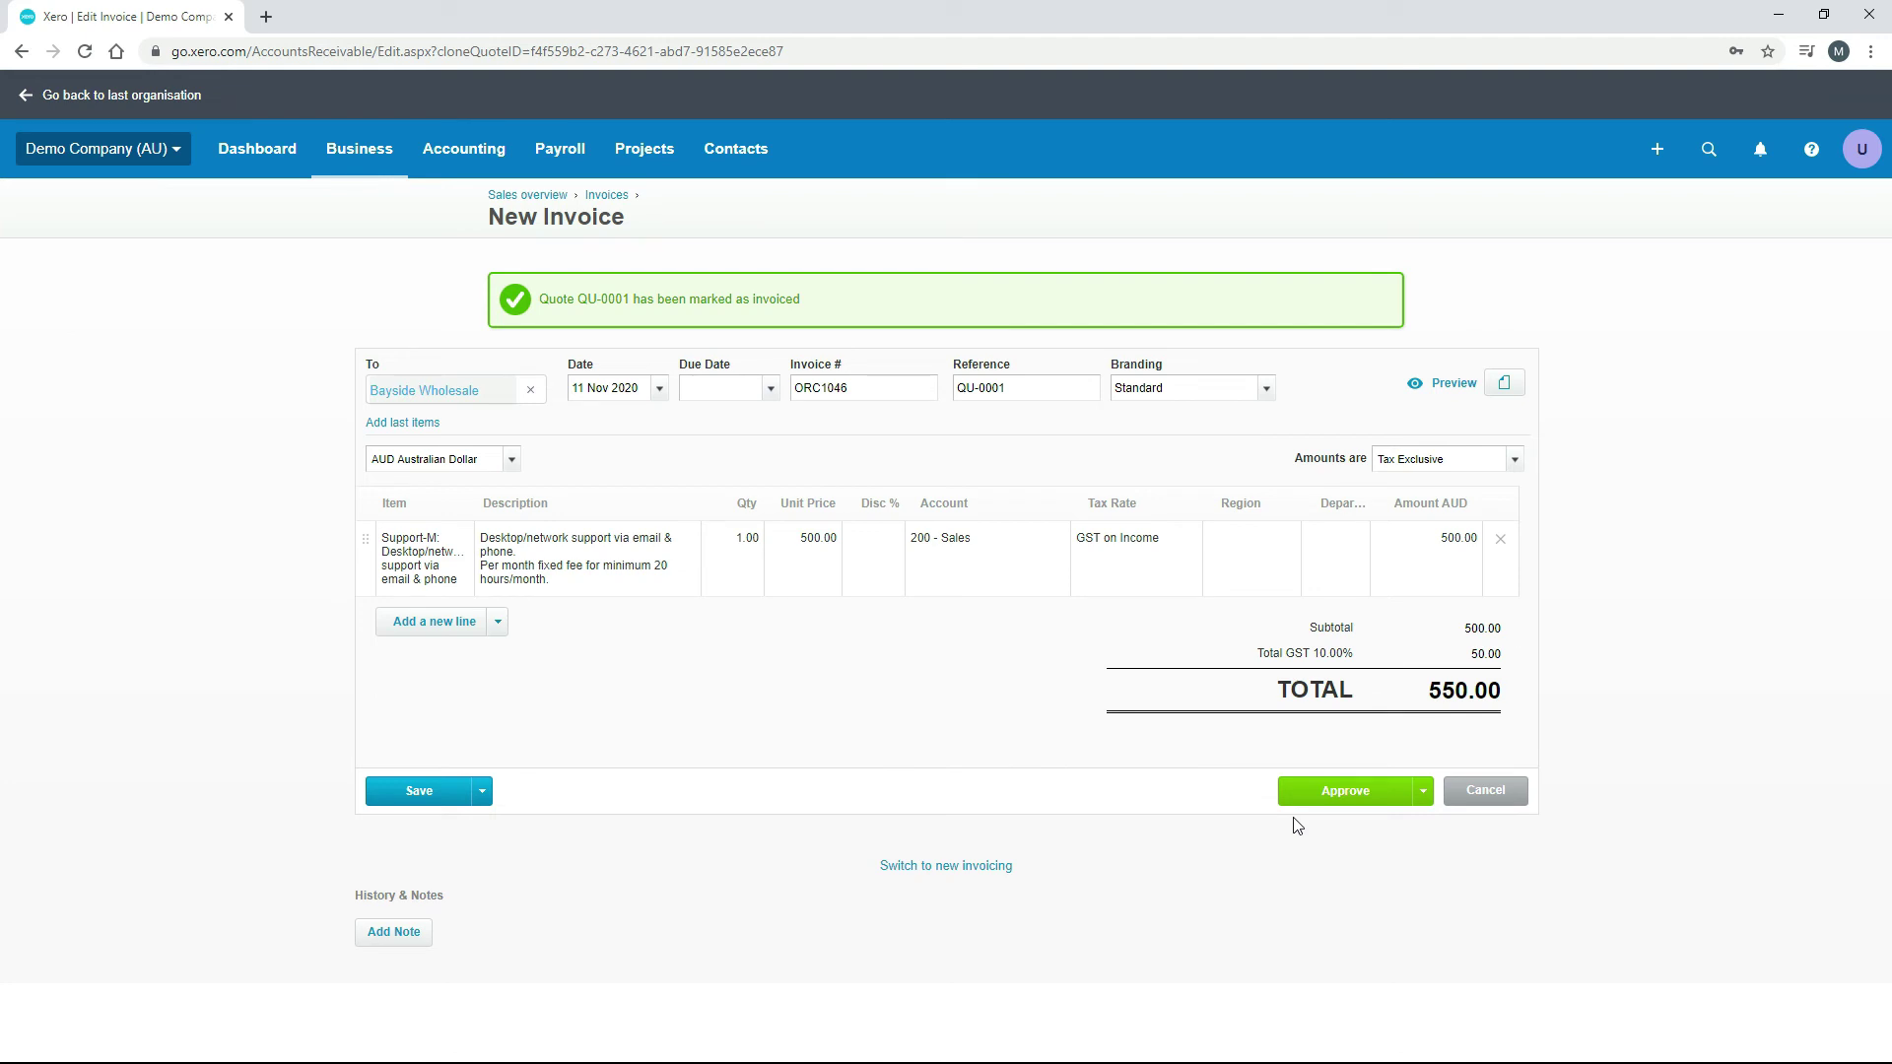
Approve invoice ORC1046 with a due date of 25 Nov 2020
left_click(1345, 793)
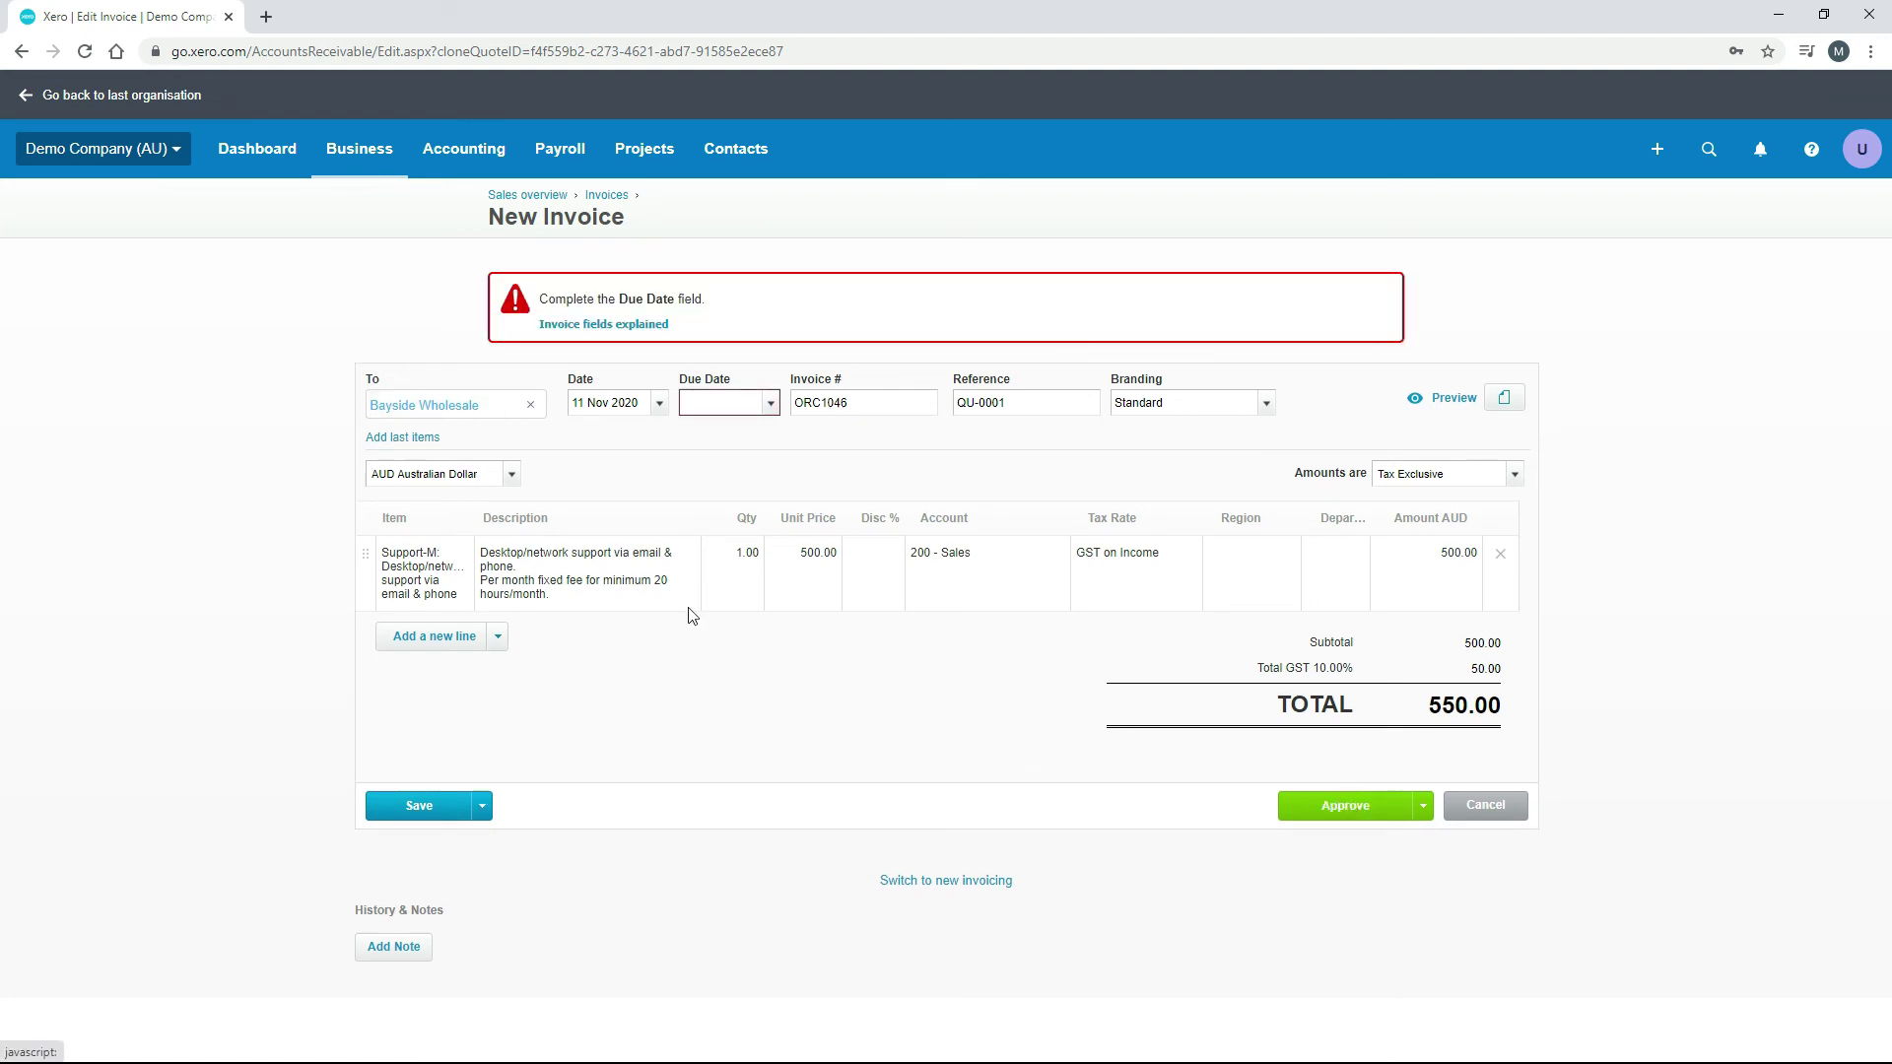
left_click(769, 406)
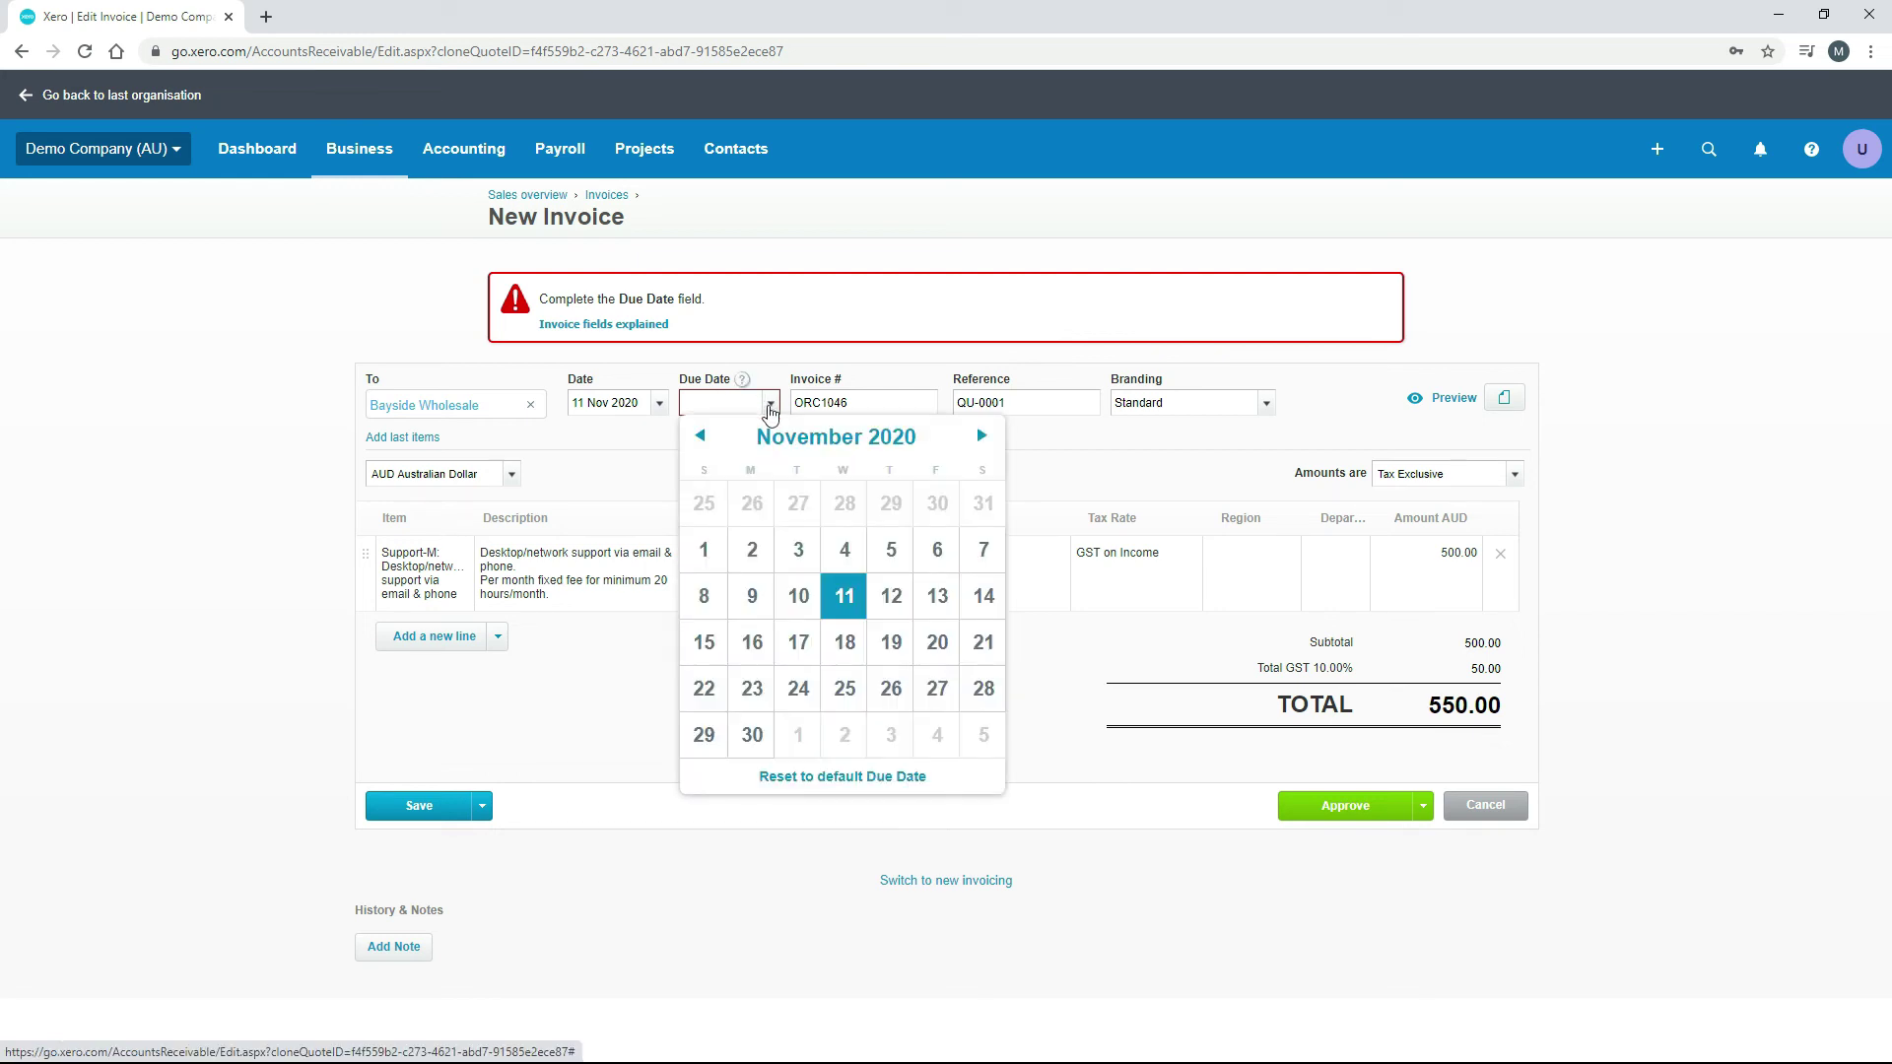
left_click(845, 691)
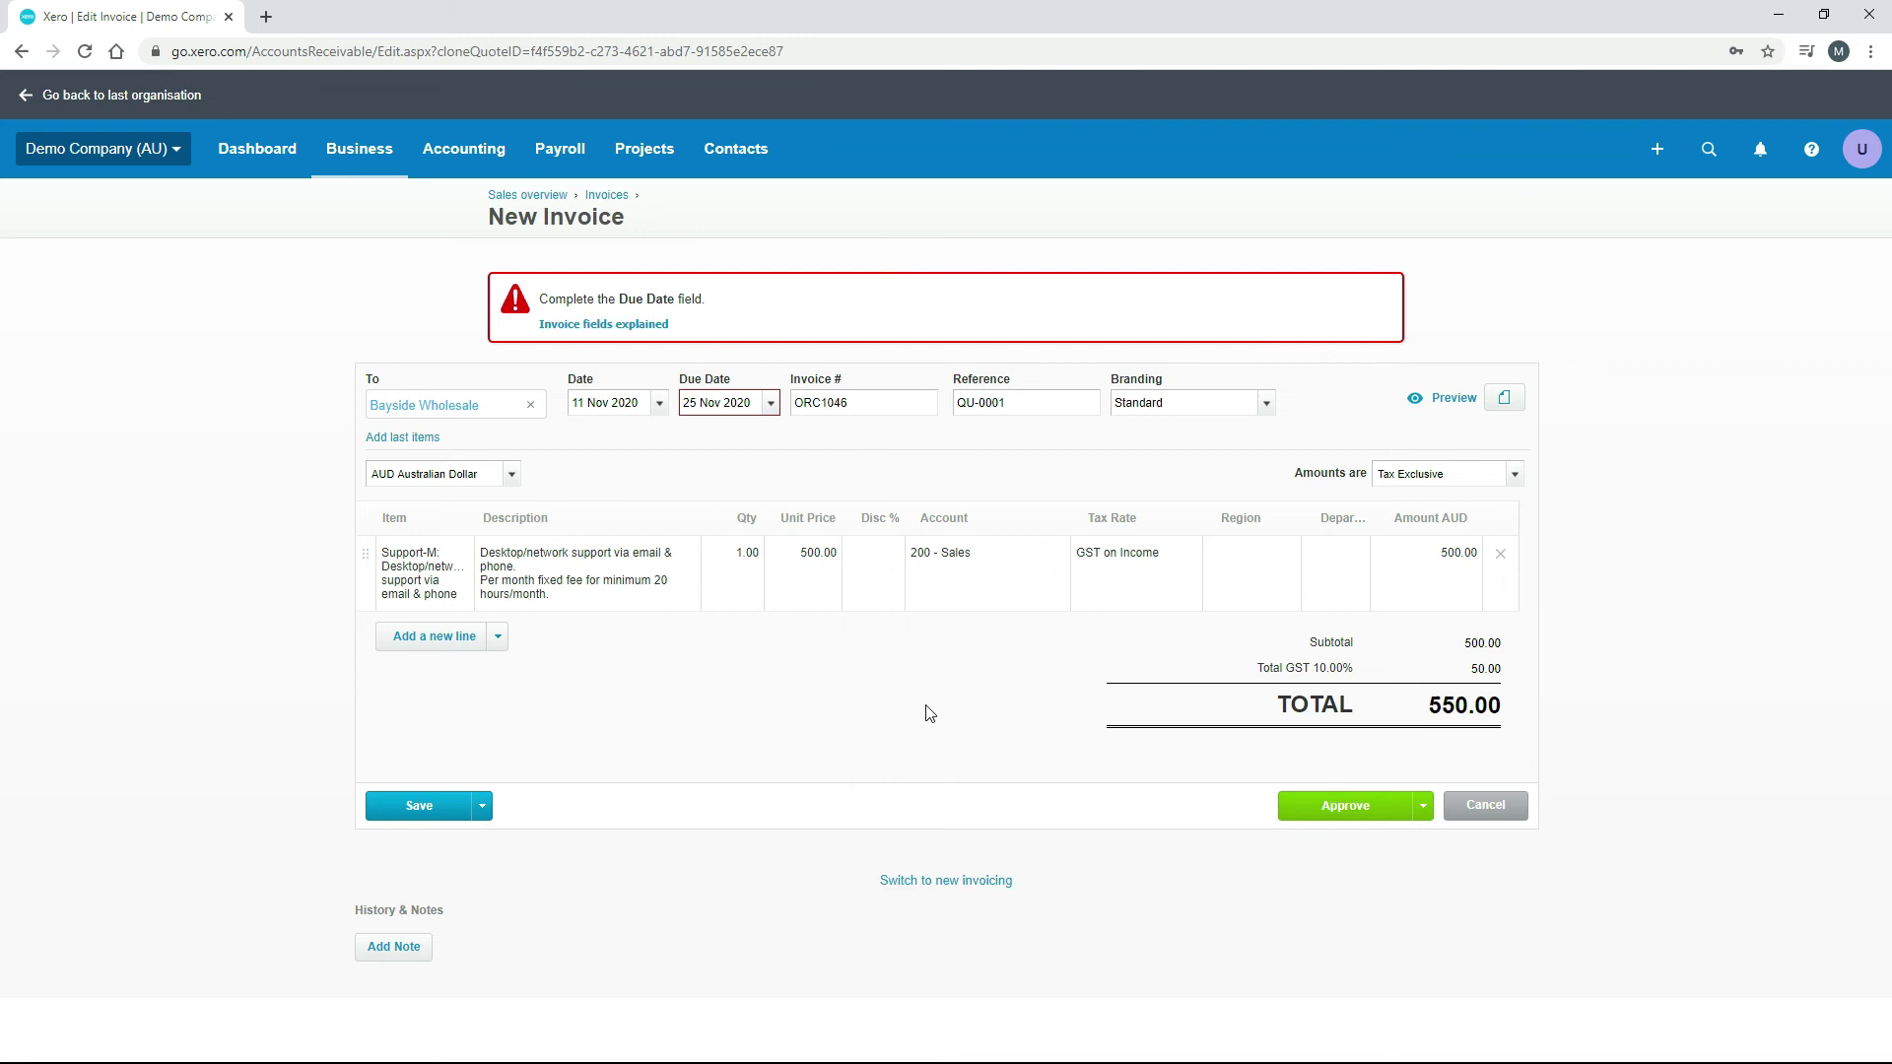
left_click(1368, 810)
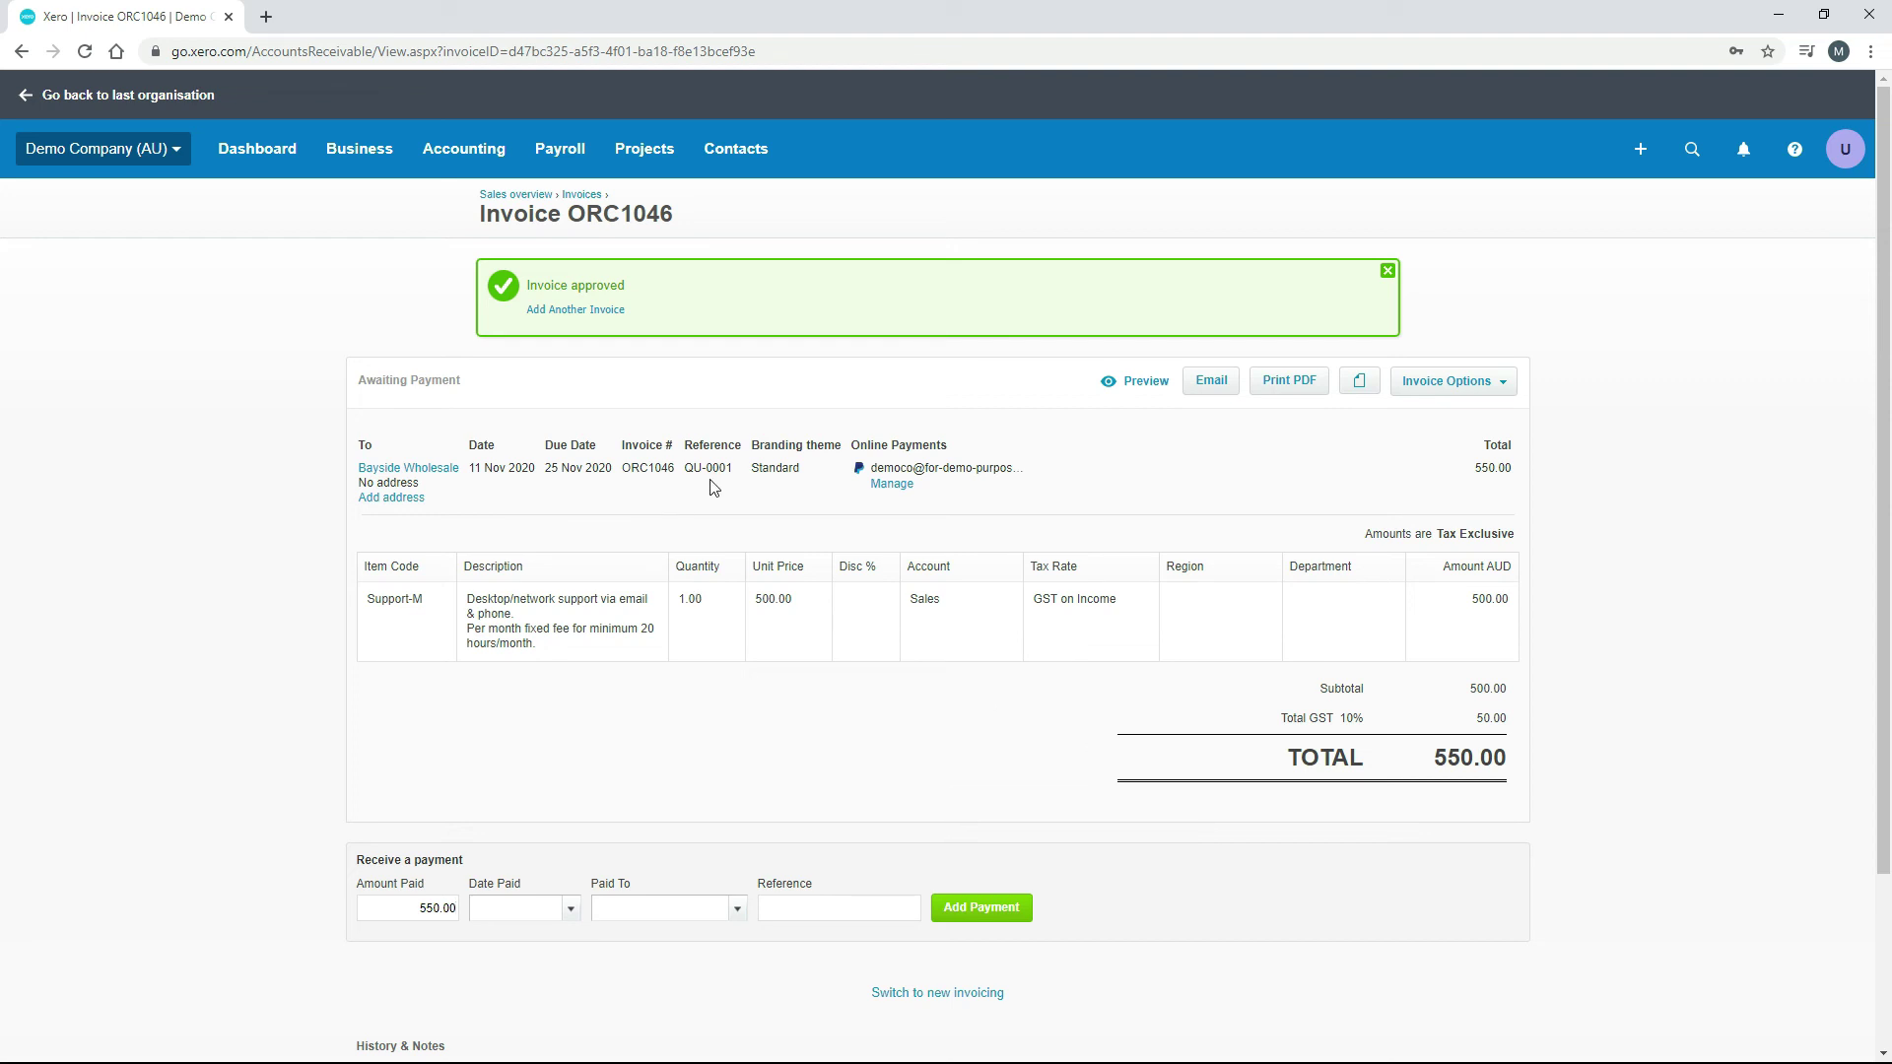
Return to the awaiting-payment invoice list showing ORC1046 for 550.00
left_click(585, 200)
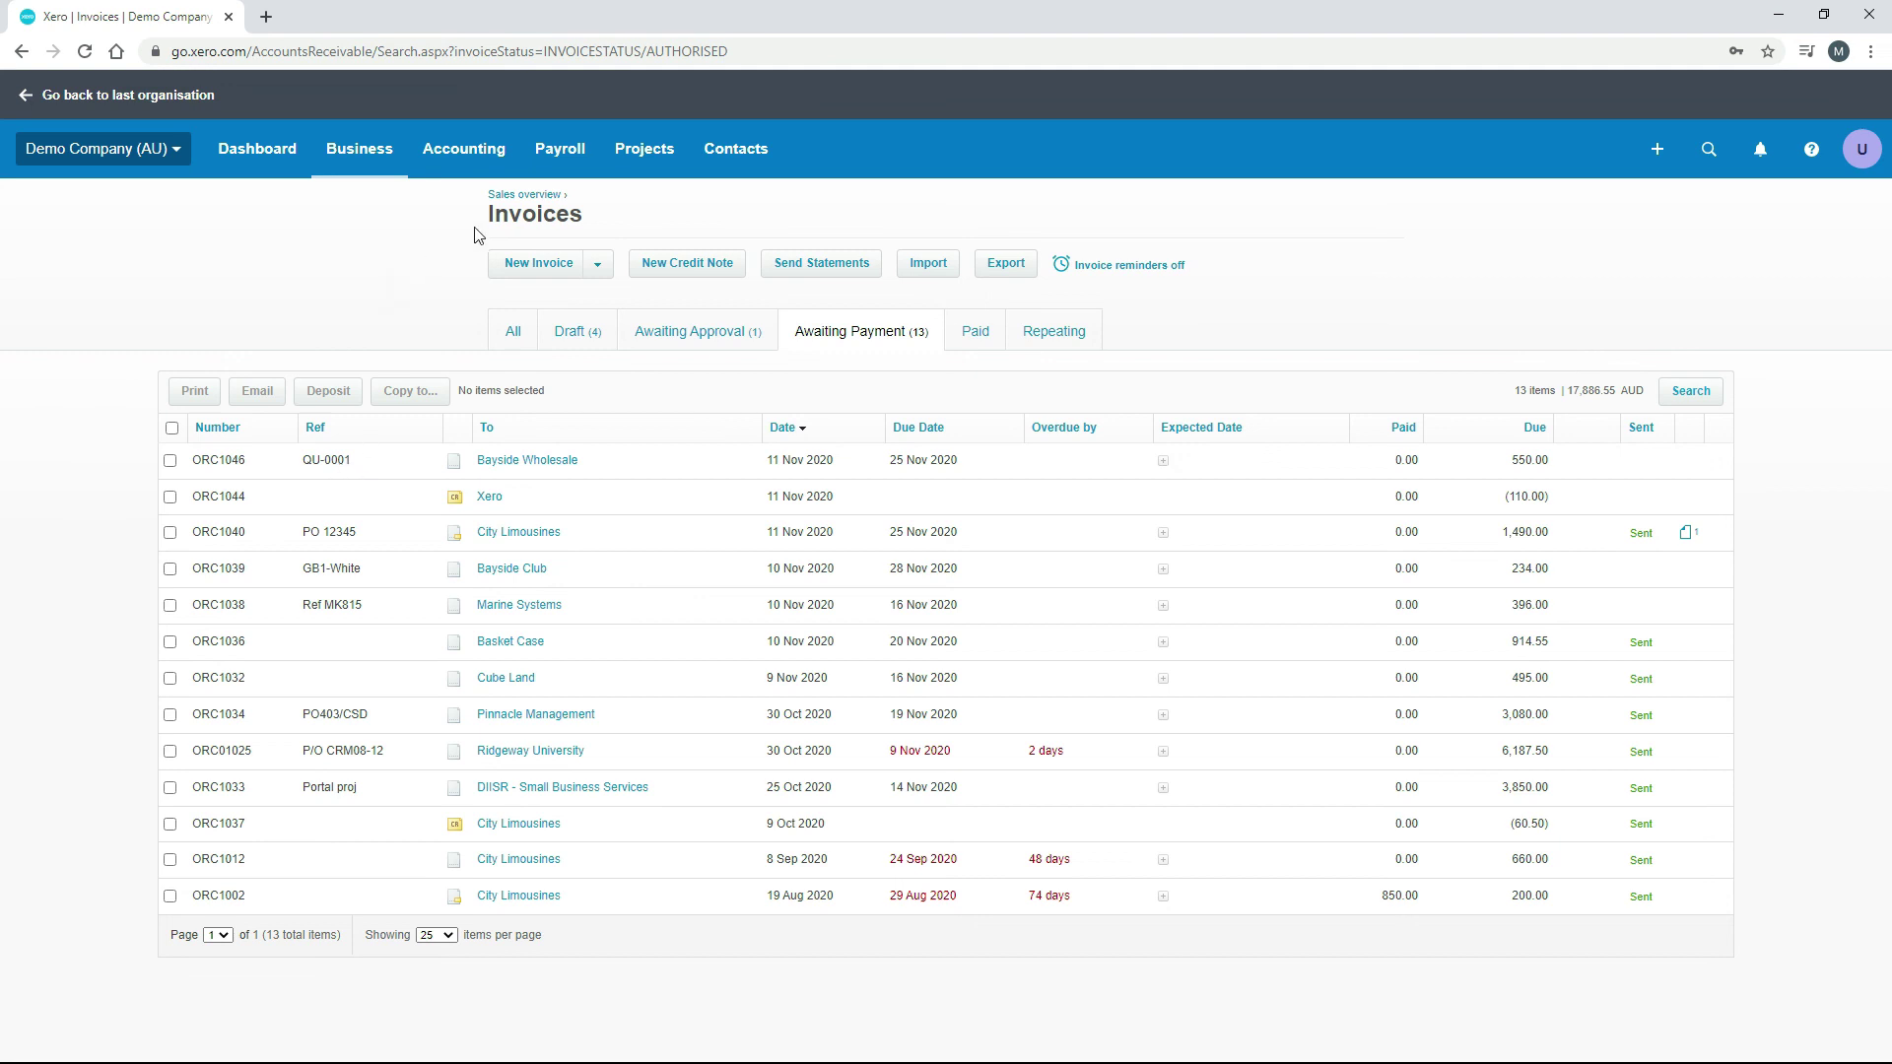
left_click(362, 160)
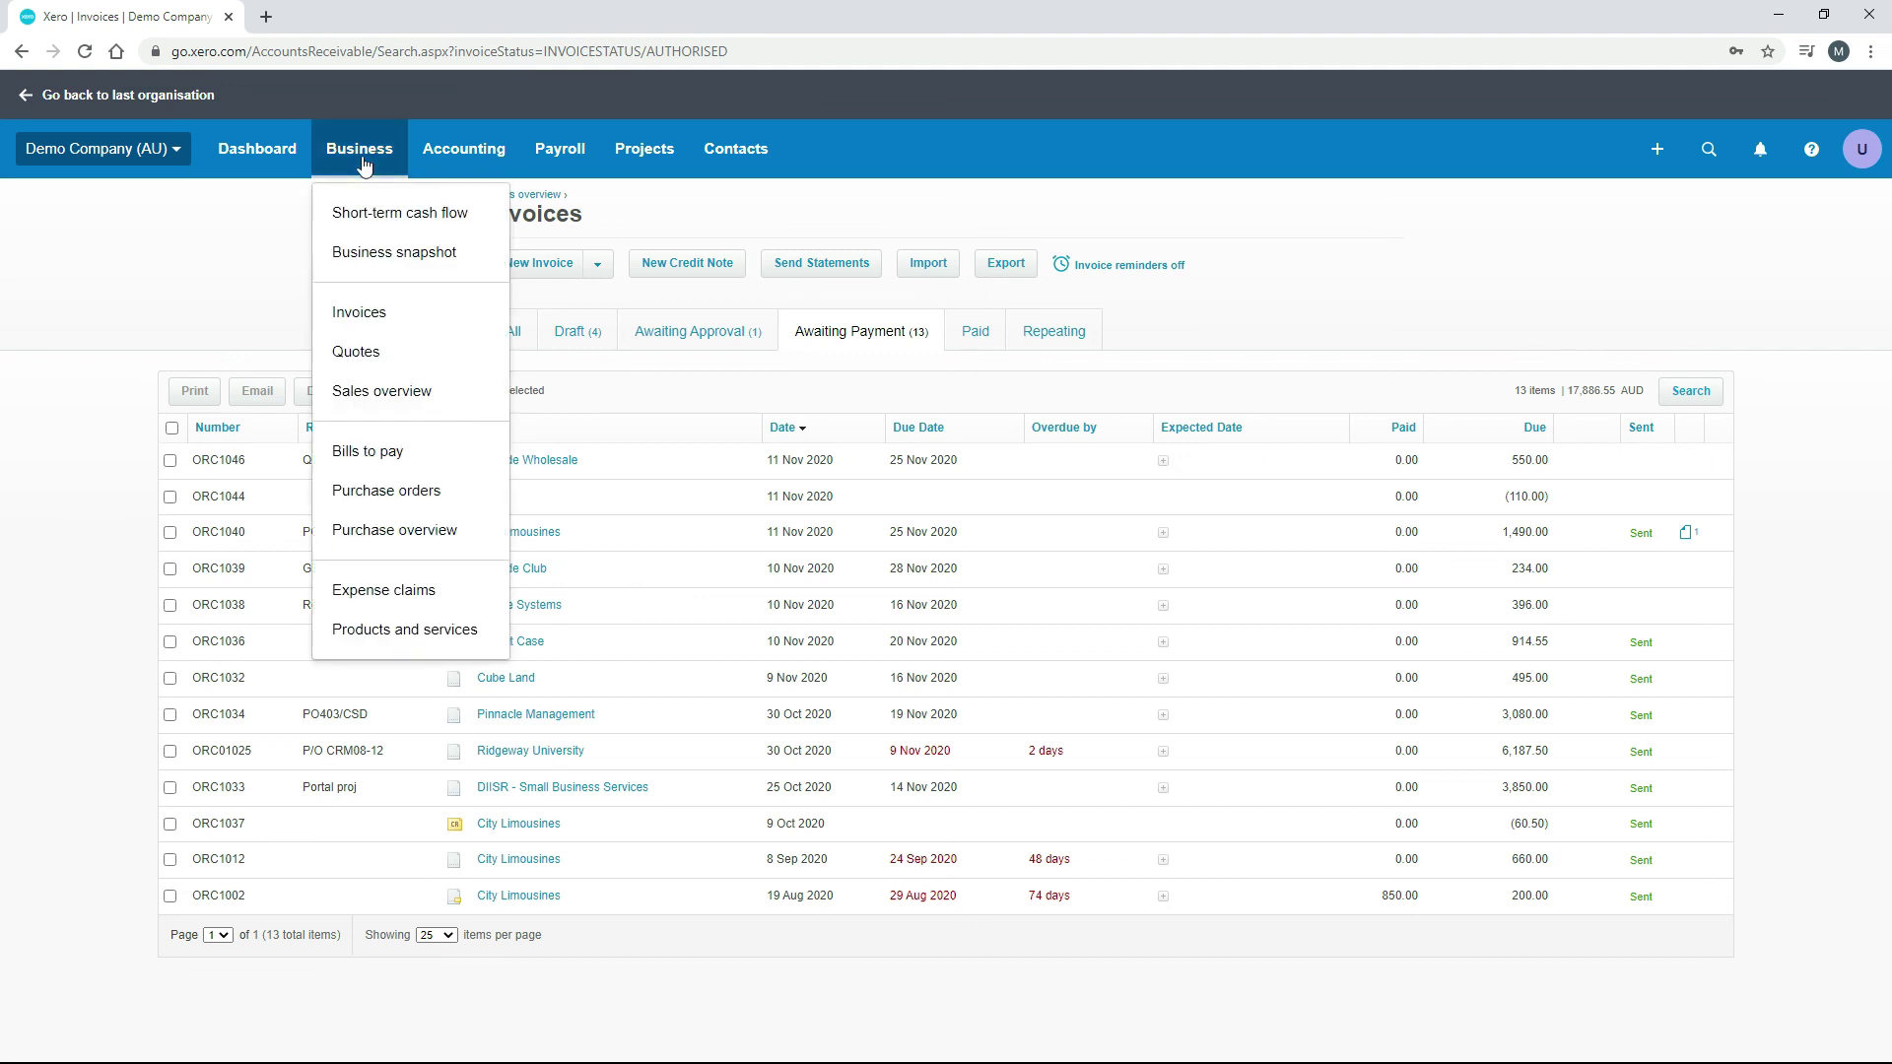
Show the Invoiced quotes tab, listing QU-0001 for Bayside Wholesale at 550.00
left_click(383, 359)
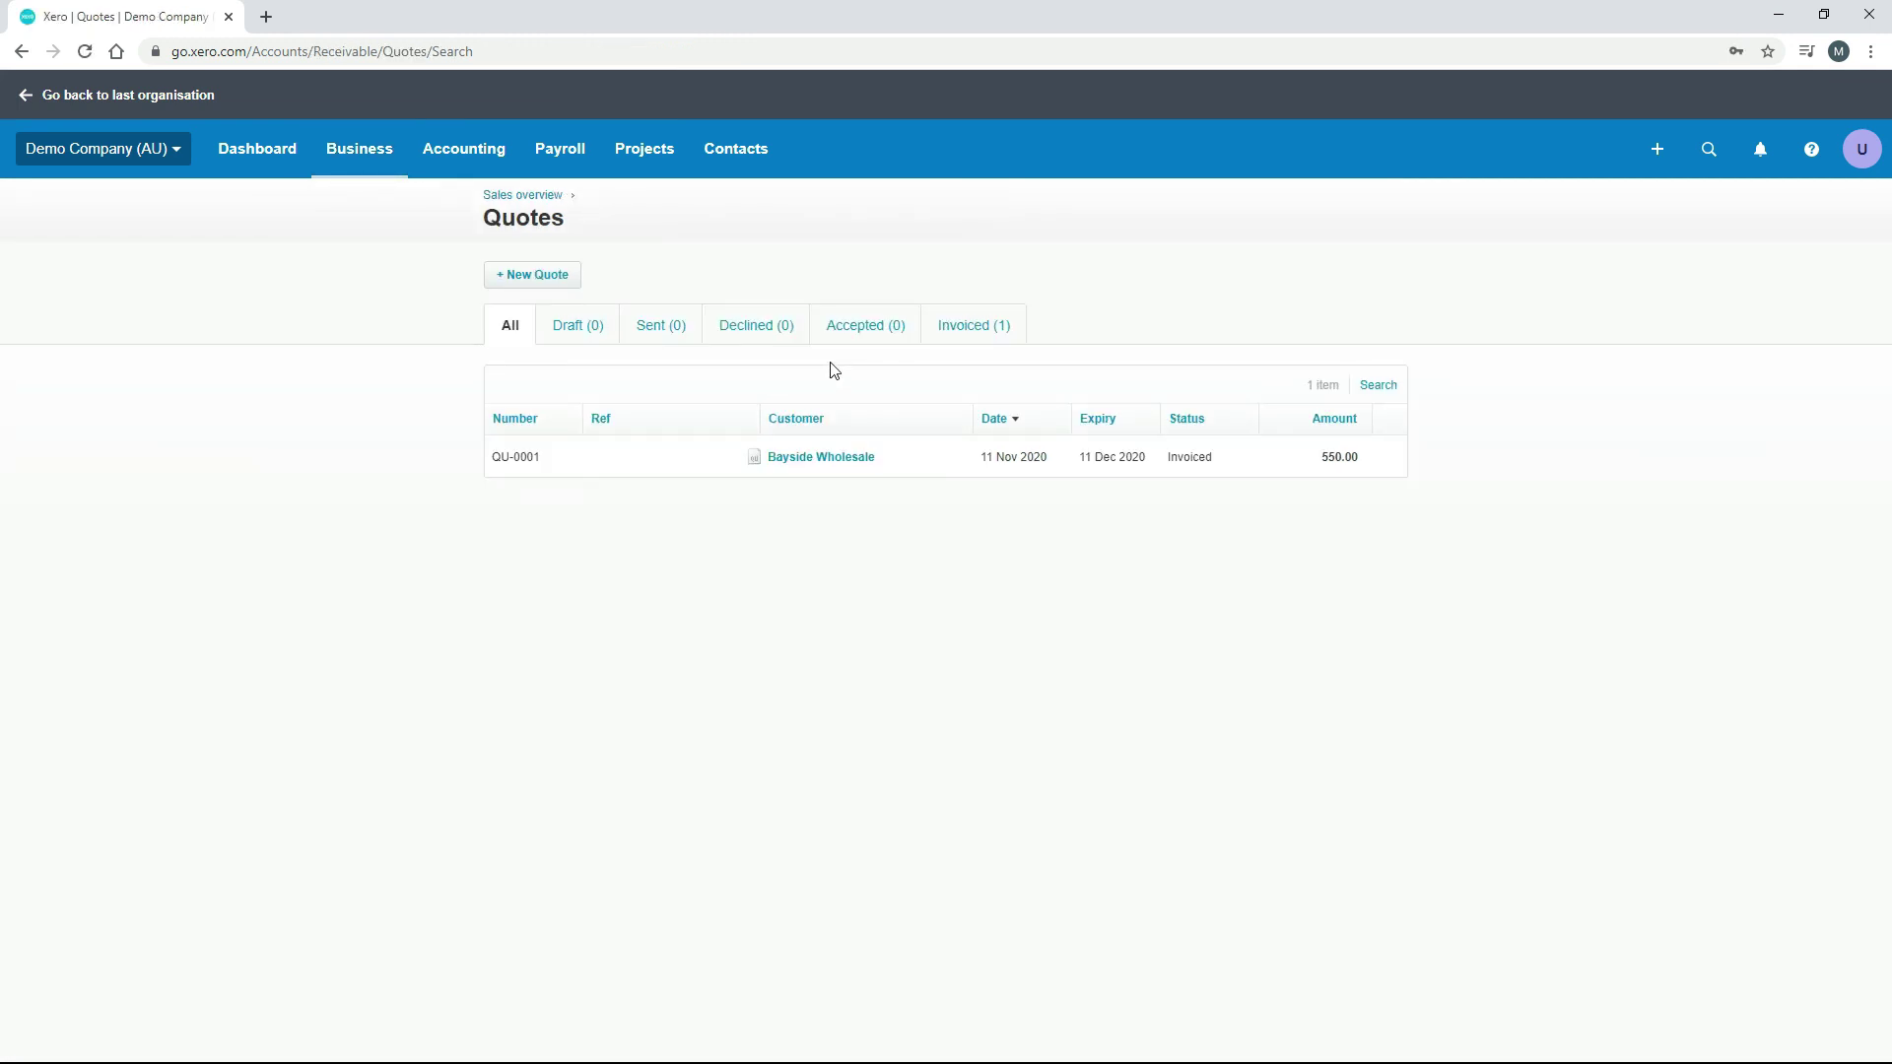
left_click(974, 328)
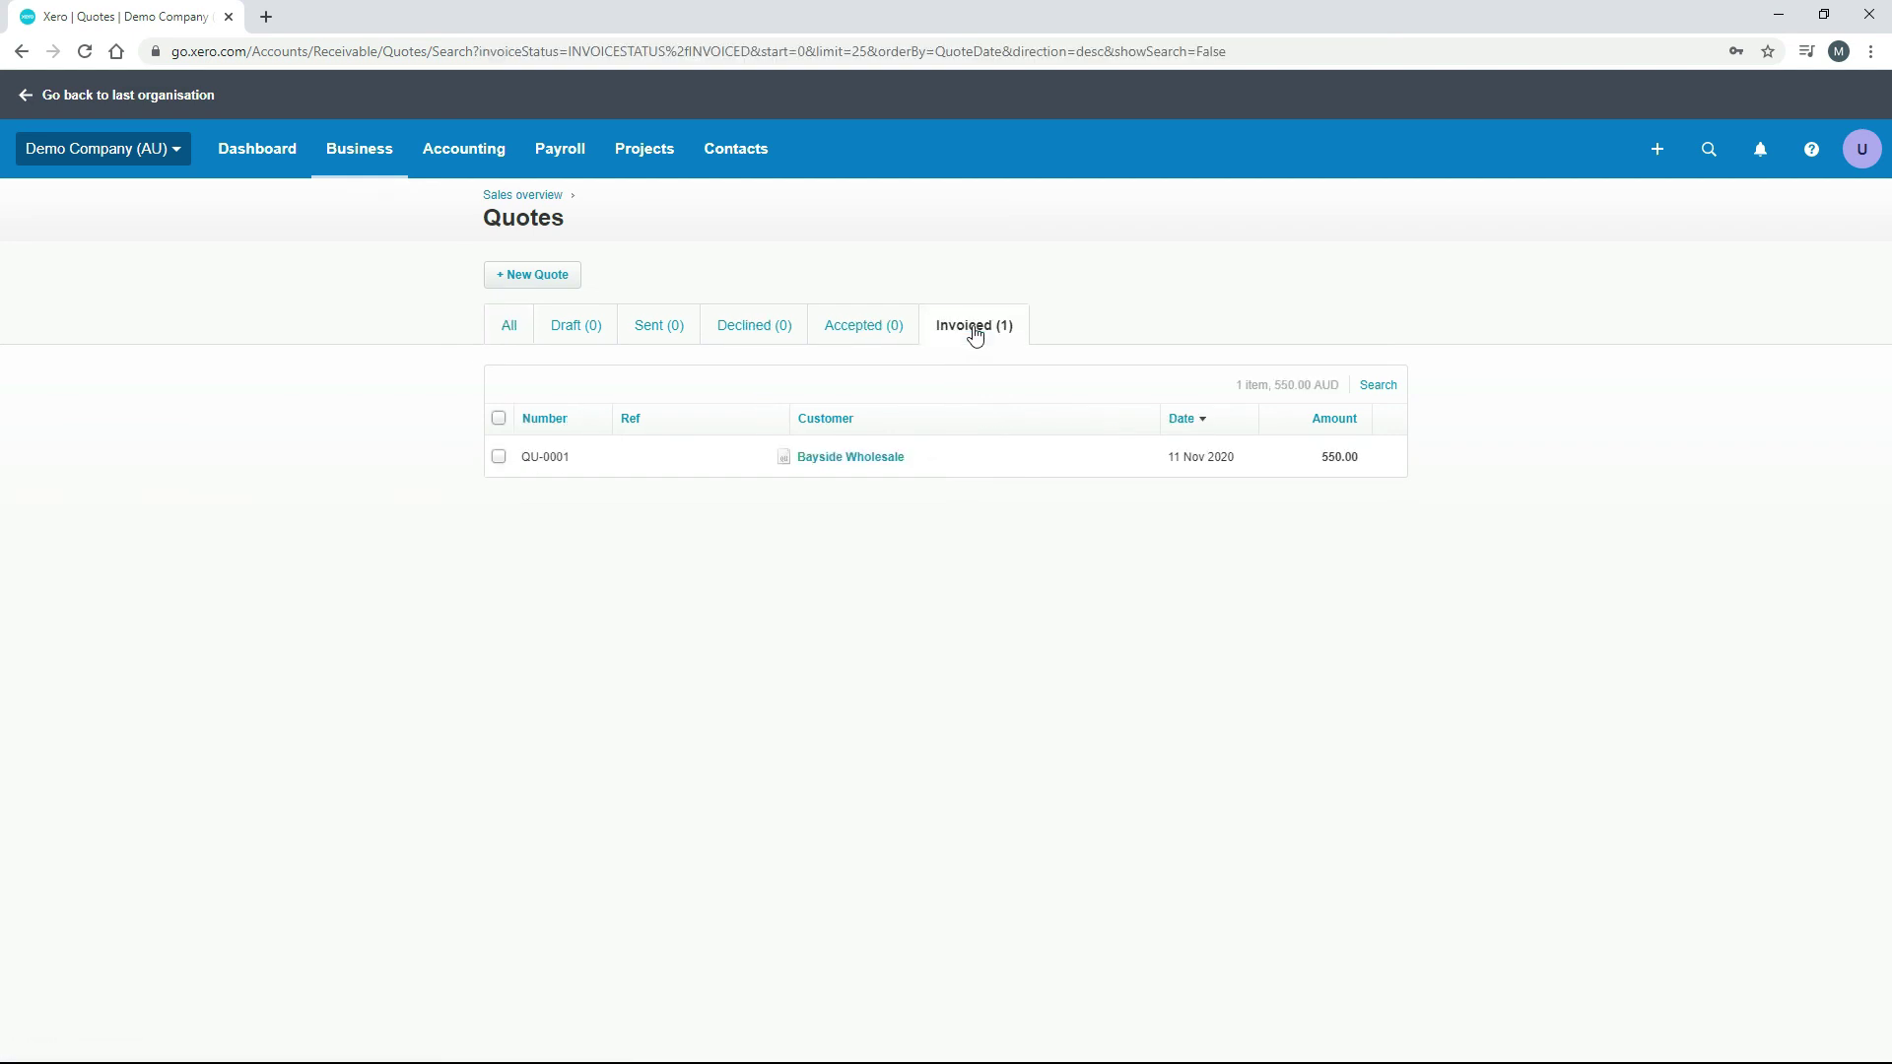